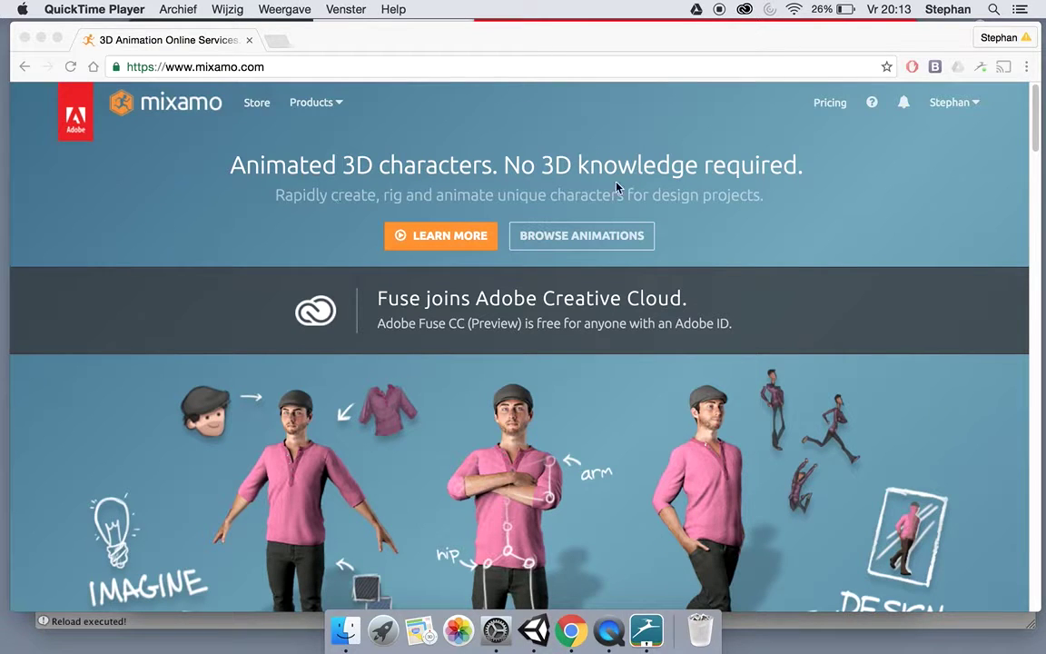
Step: Bring the Chrome window forward and open Mixamo's Pricing page
left_click(832, 107)
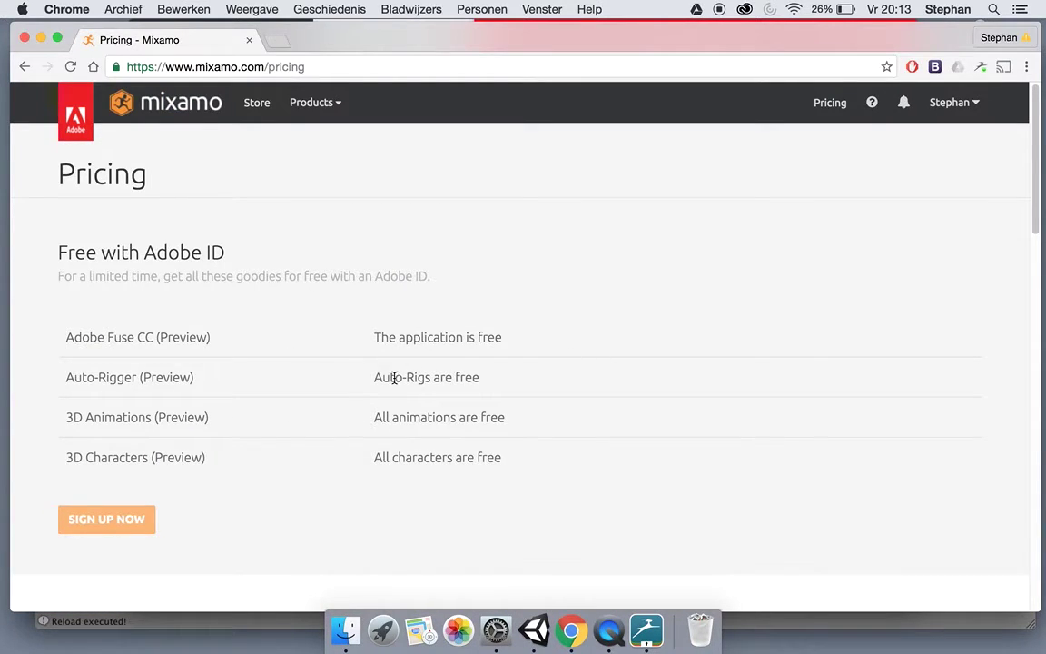
Step: Highlight the lines saying auto-rigging, animations and characters are free, then open the Products menu
left_click_drag(382, 376, 479, 377)
left_click_drag(374, 418, 483, 424)
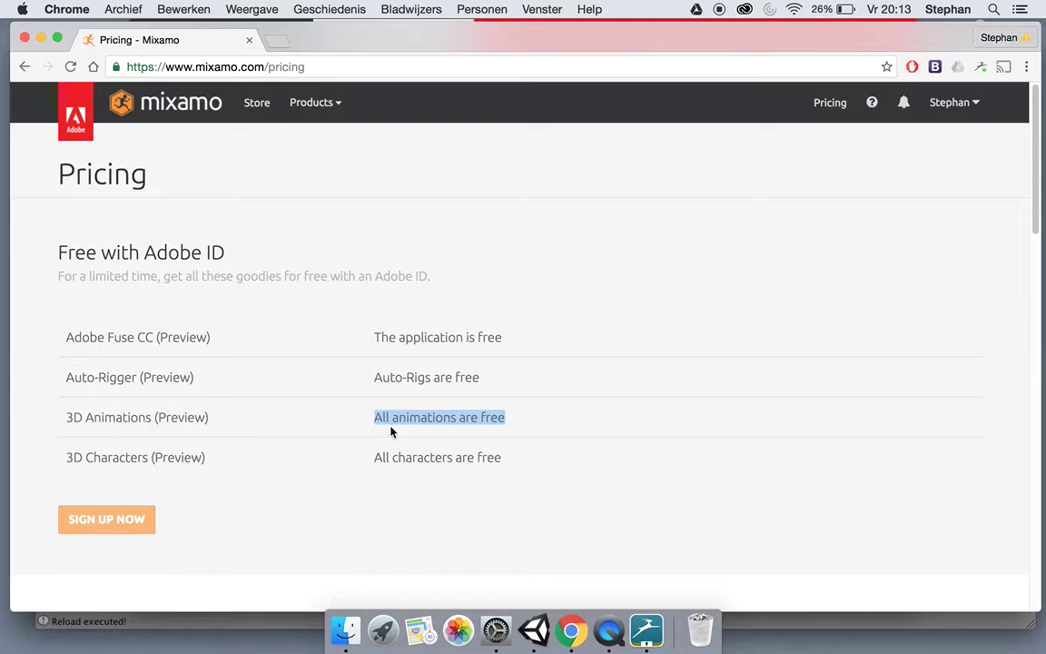
left_click_drag(368, 465, 471, 463)
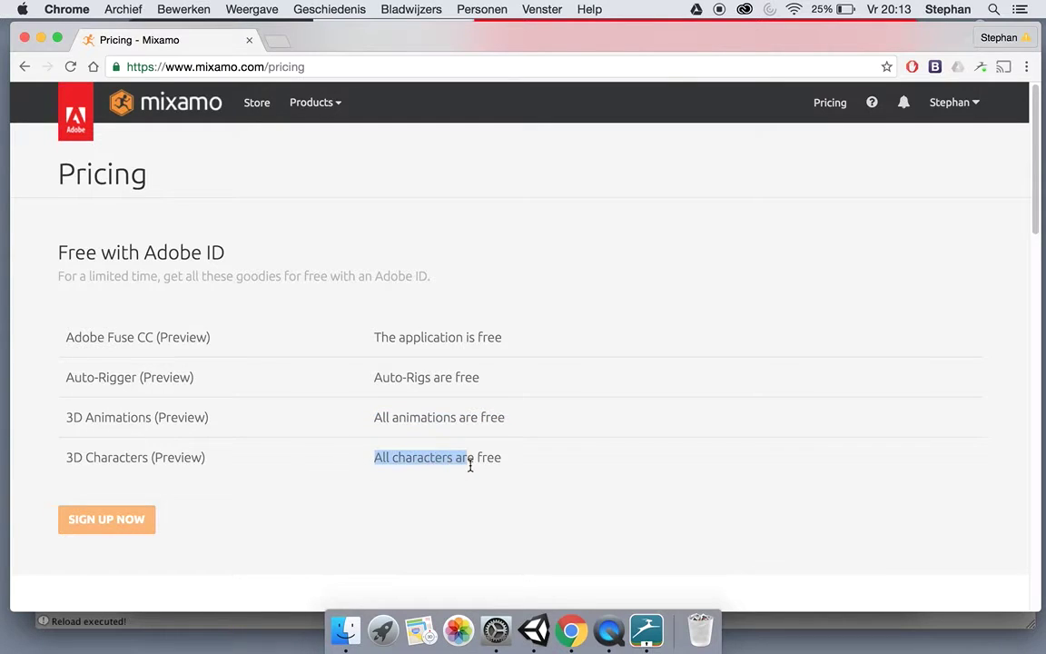
left_click(471, 470)
left_click(281, 109)
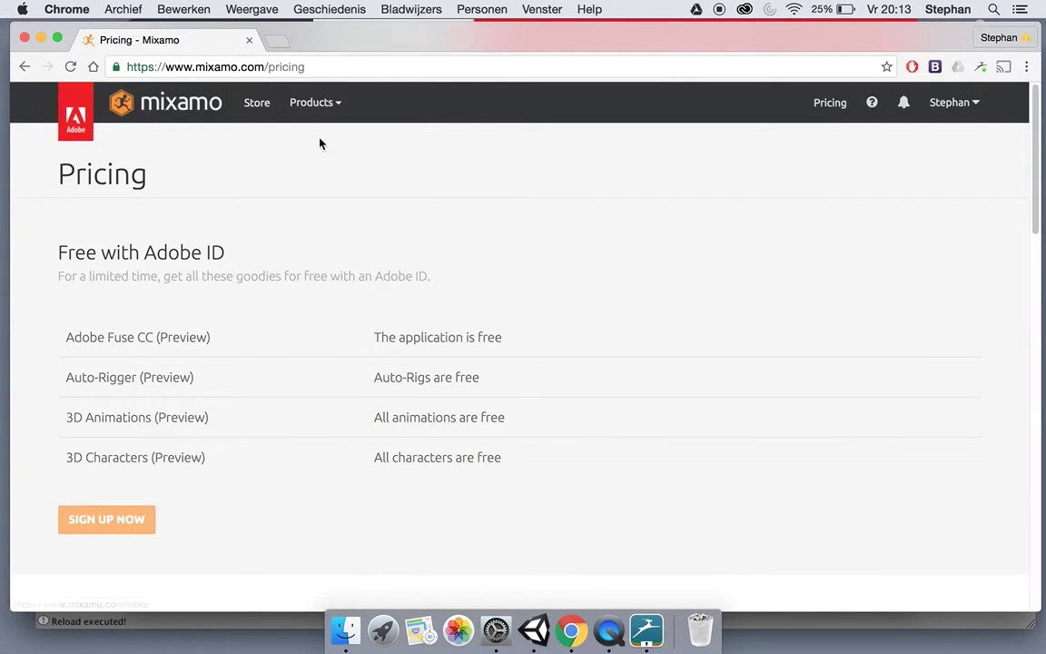
left_click(319, 113)
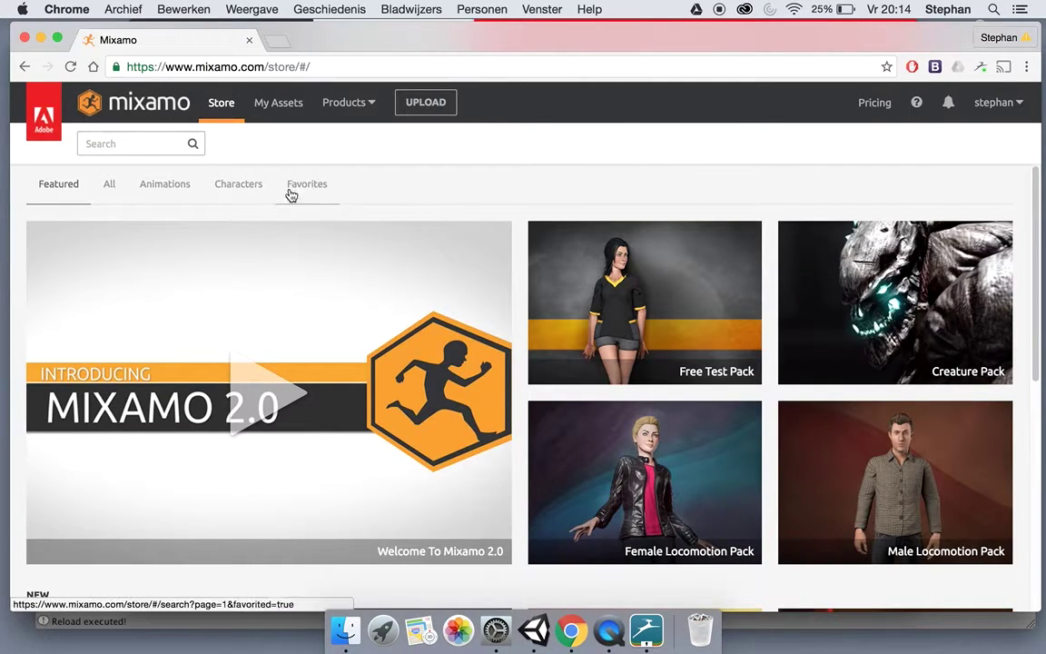
Step: Filter the store to Characters and scroll through the first page of results
left_click(246, 186)
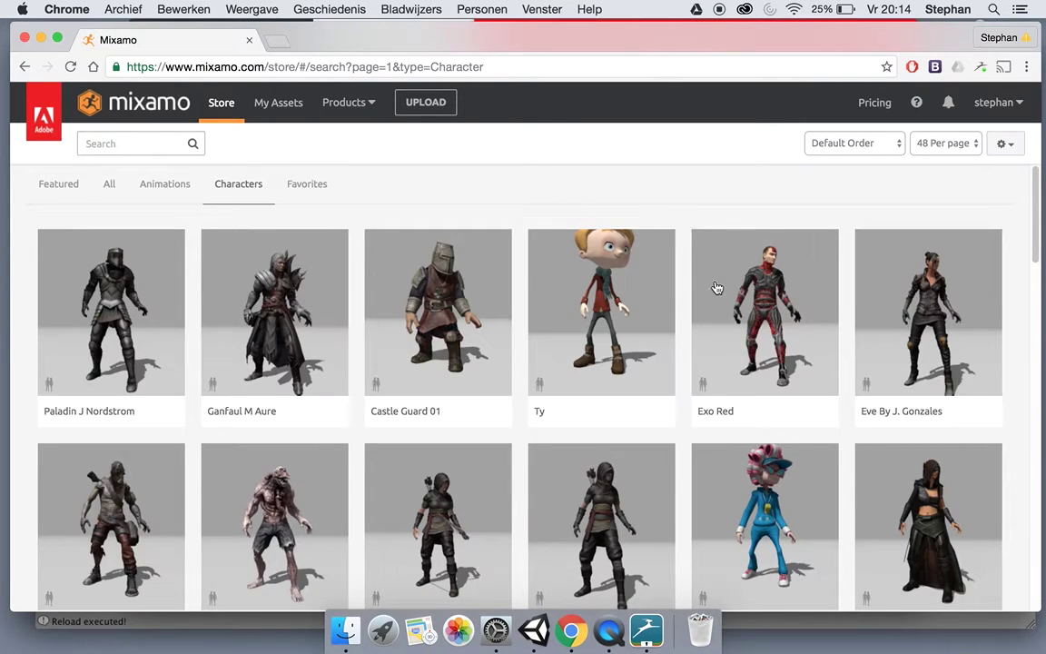
scroll(631, 331, "down", 3)
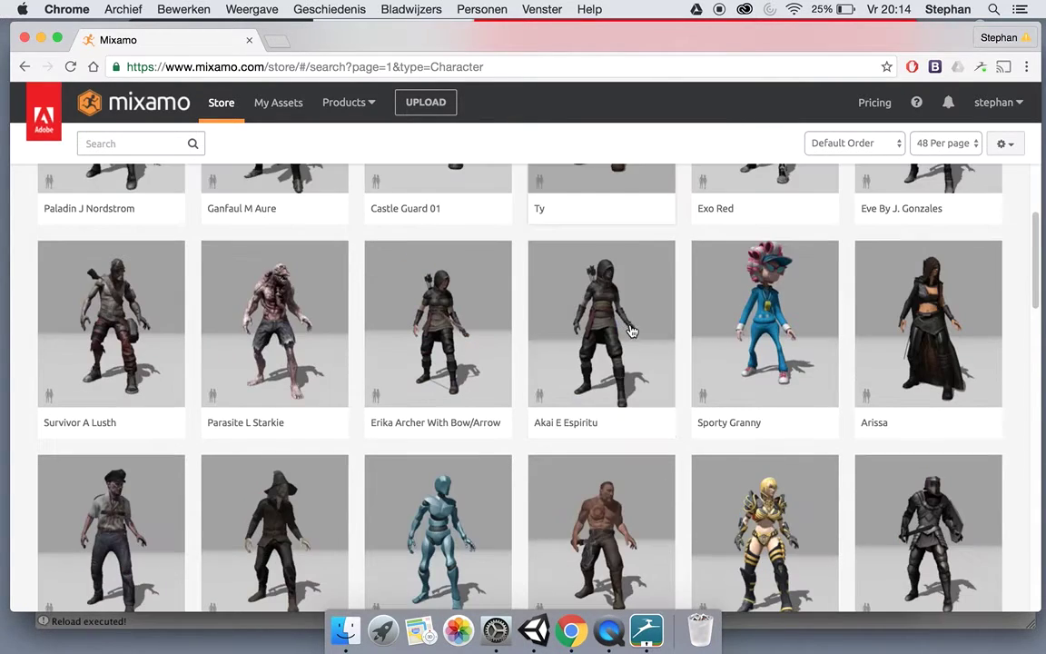
scroll(631, 331, "down", 3)
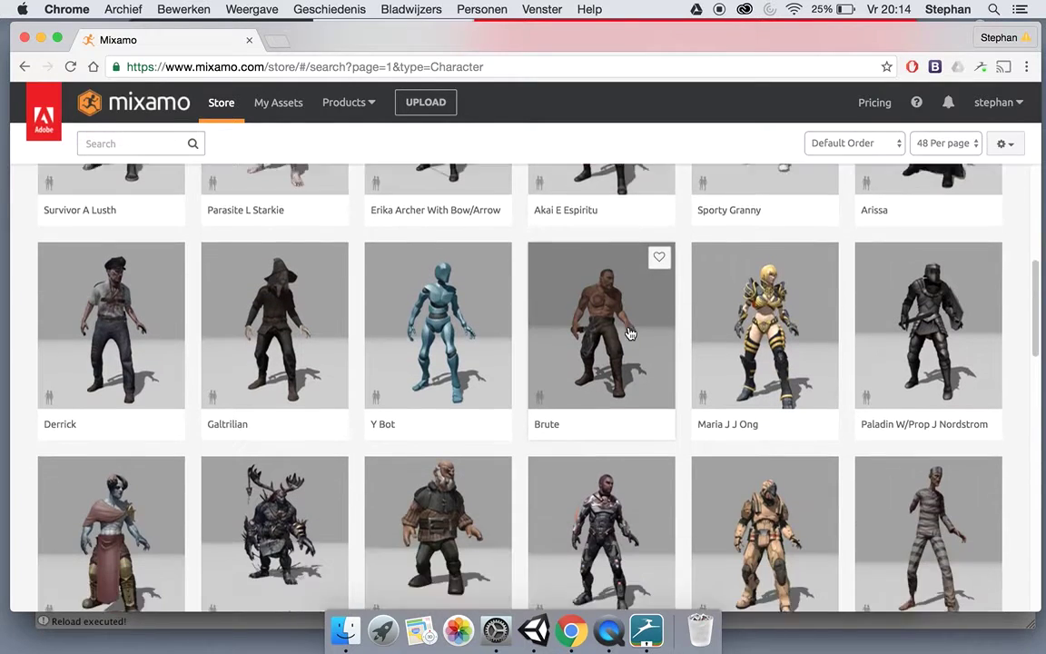
scroll(631, 333, "down", 3)
scroll(626, 334, "down", 5)
scroll(625, 335, "down", 5)
scroll(626, 334, "down", 2)
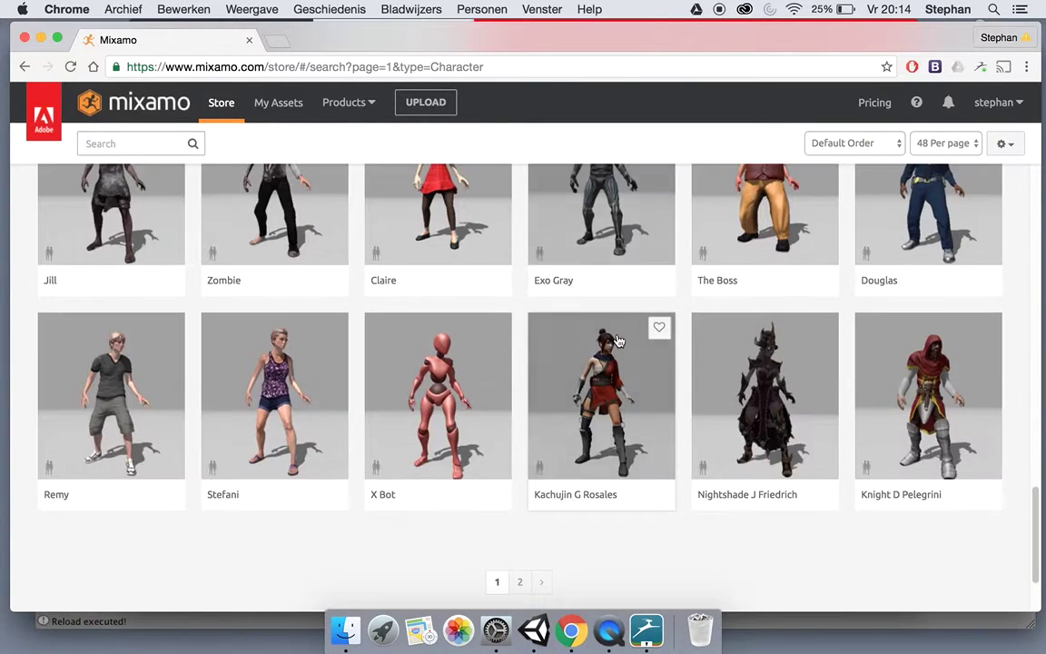
Step: Go to page 2 of the characters and open the Swat character's preview
left_click(521, 579)
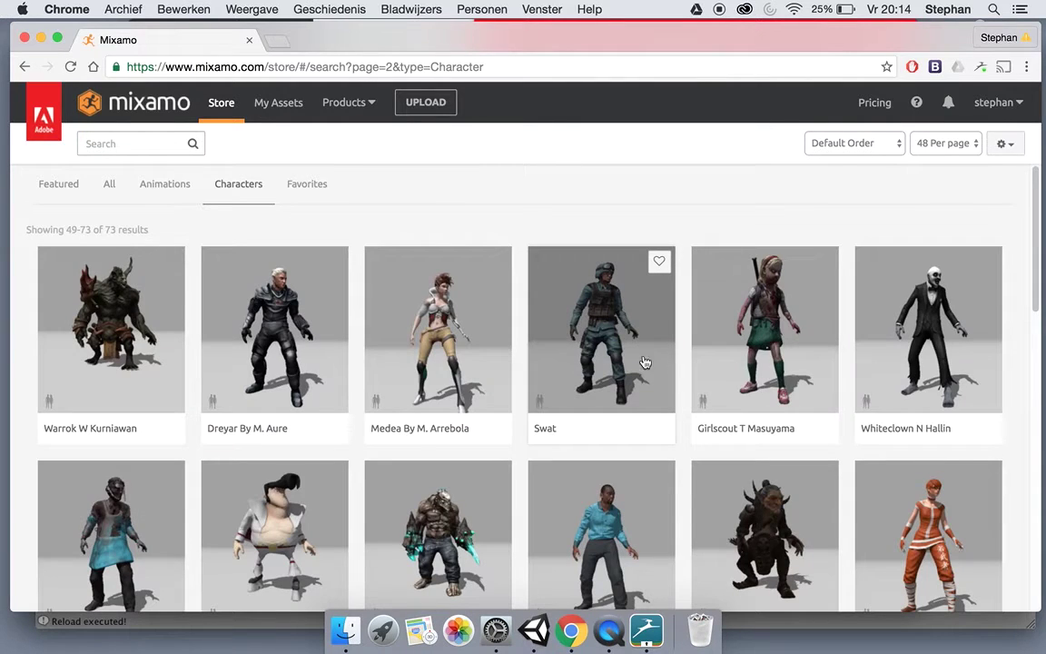
scroll(610, 327, "down", 3)
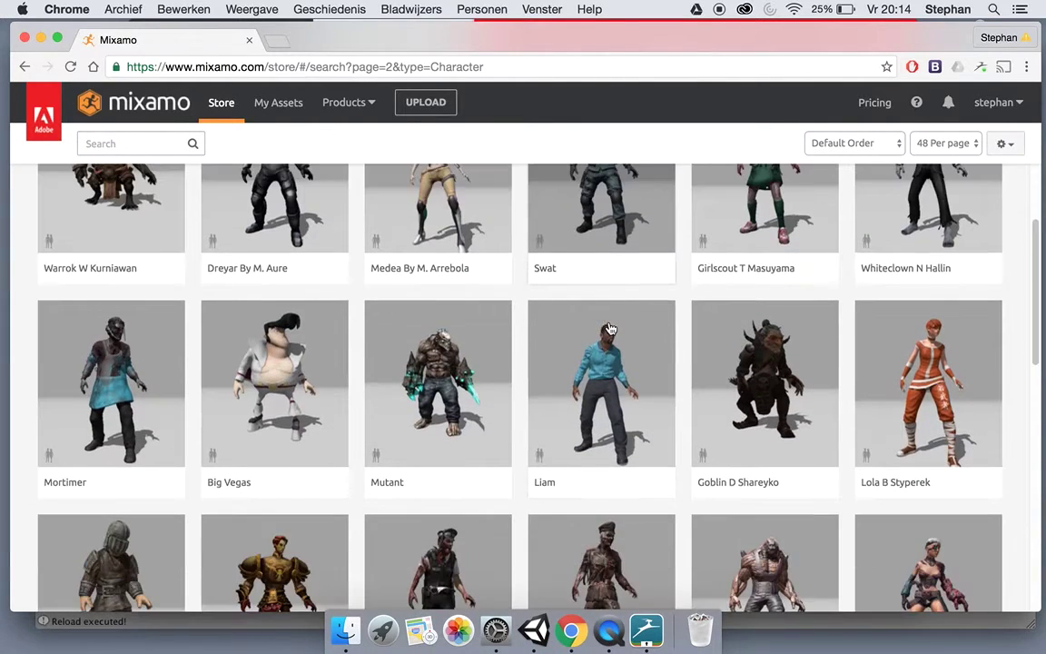
scroll(606, 343, "down", 1)
scroll(606, 350, "down", 5)
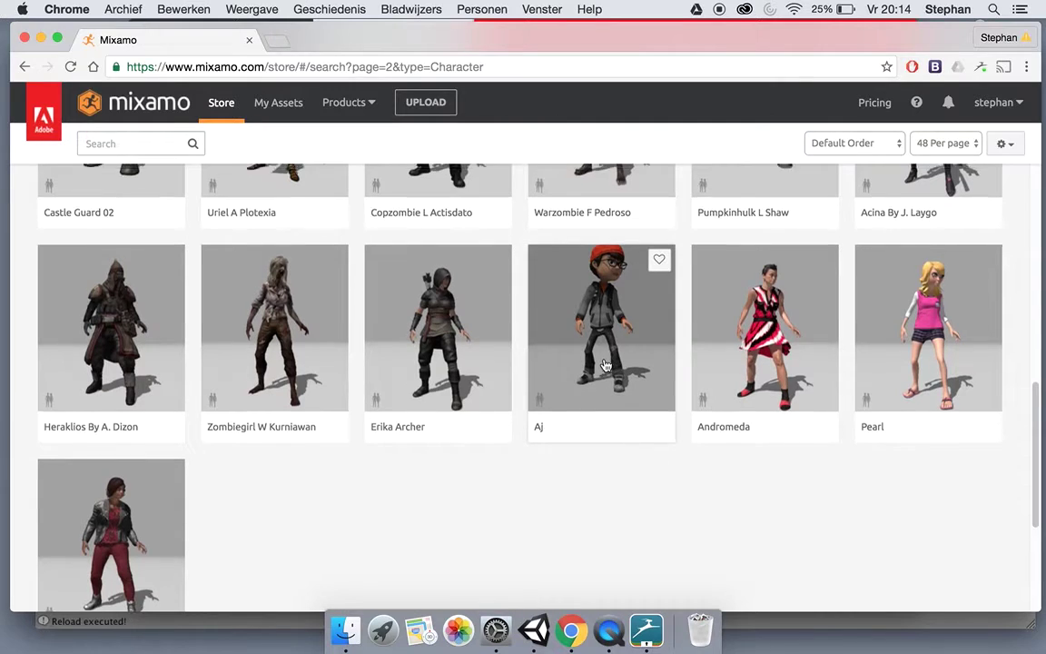
scroll(607, 345, "up", 9)
left_click(609, 334)
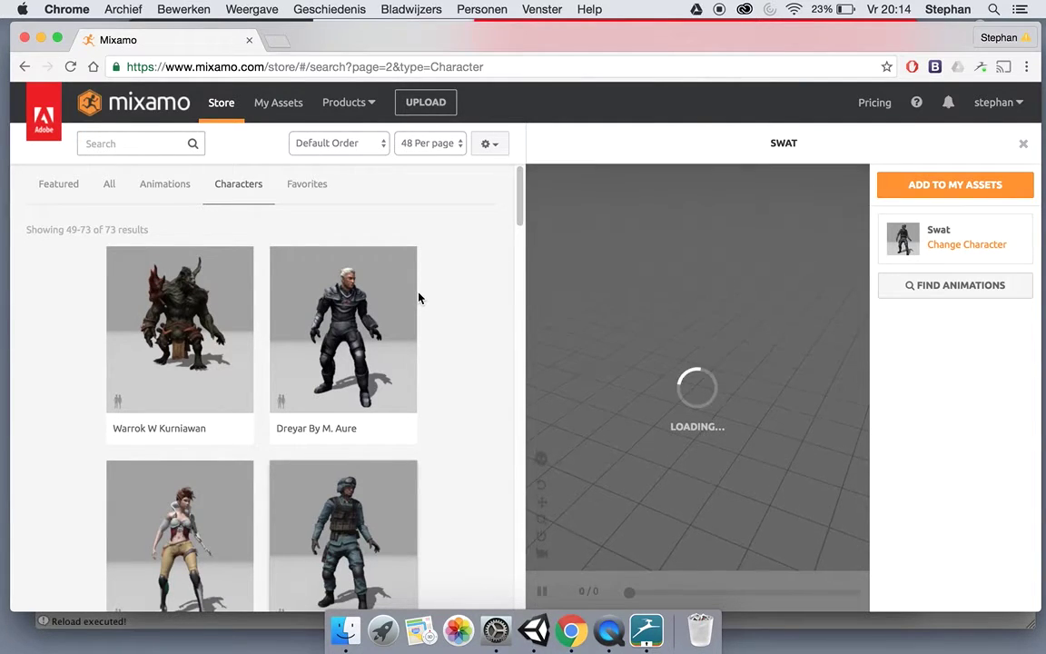
Step: Return to Featured, scroll to the packs and open the Pro Rifle Pack on Swat
left_click(58, 188)
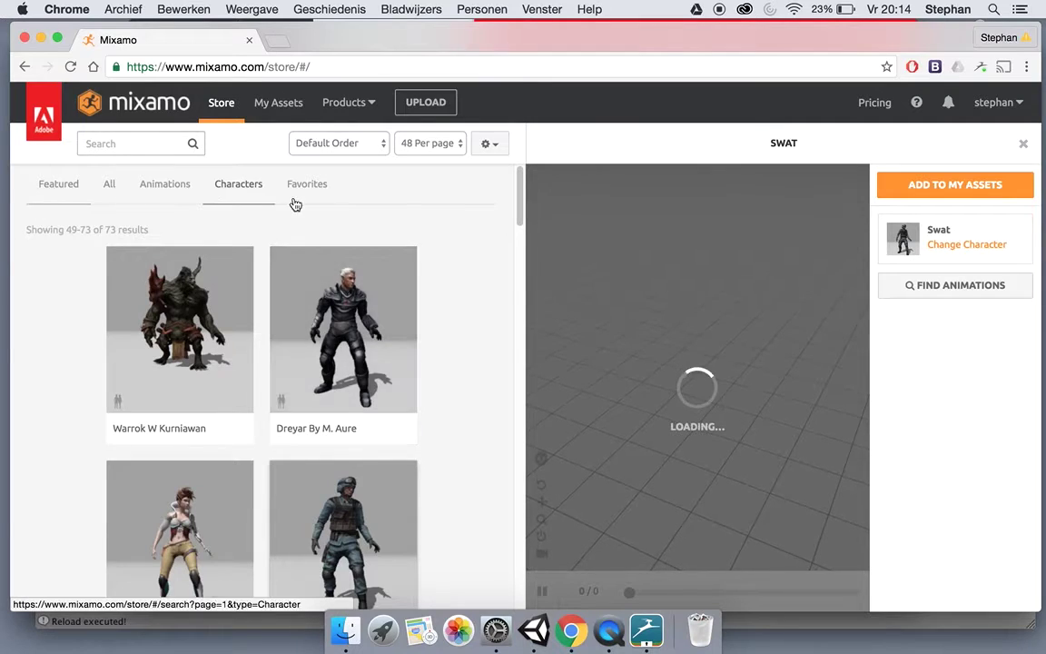
scroll(368, 374, "down", 10)
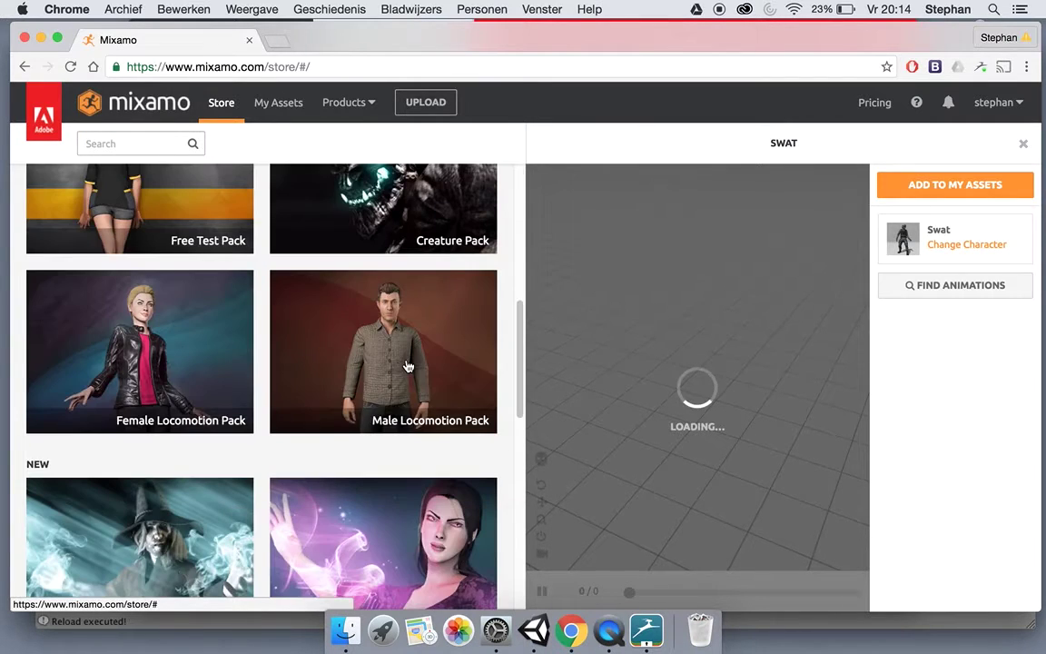
scroll(409, 363, "down", 10)
scroll(372, 426, "down", 5)
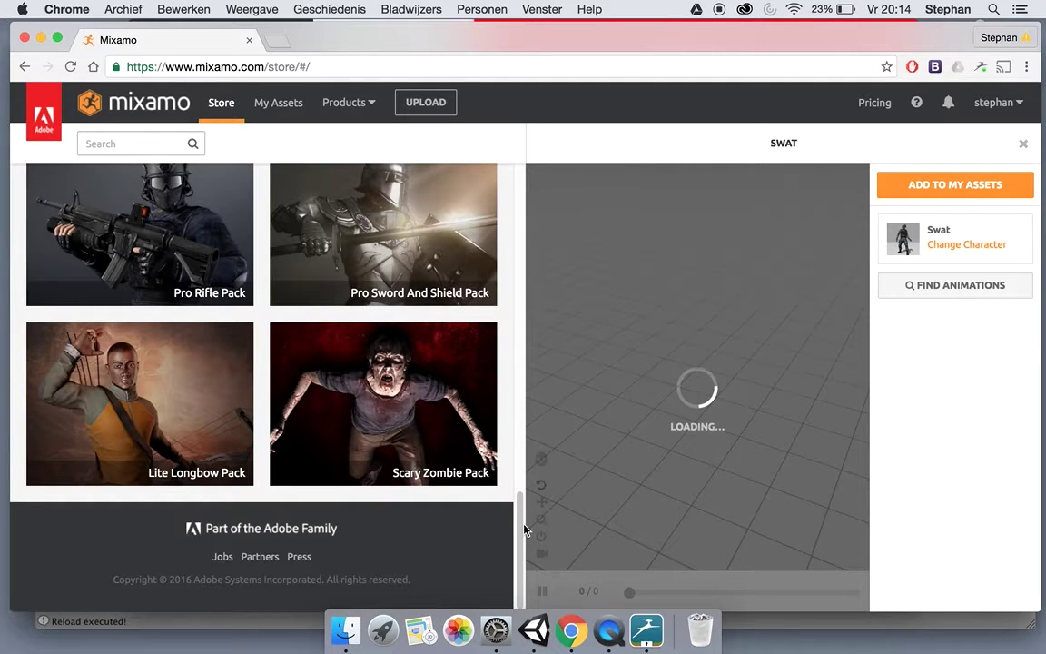
scroll(283, 401, "up", 3)
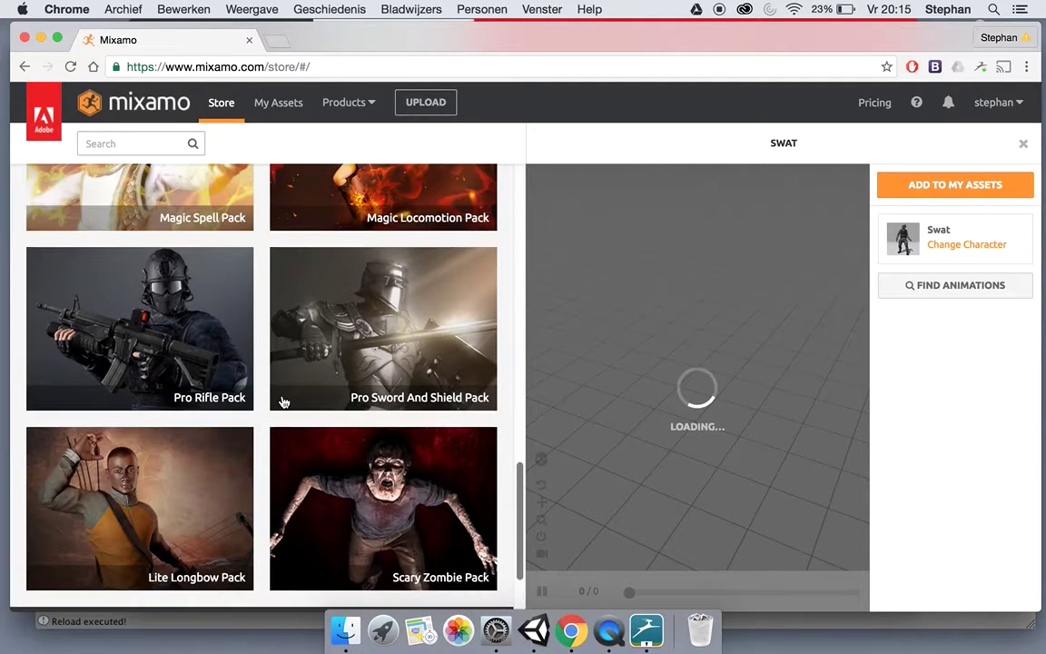
left_click(208, 345)
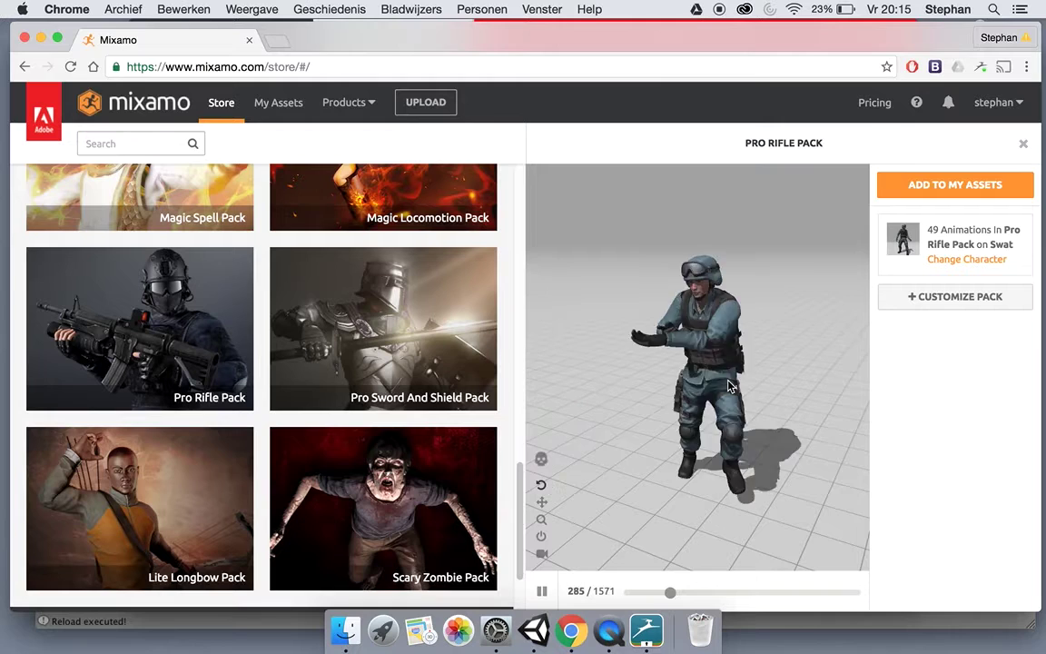
Step: Start customizing the Pro Rifle Pack and scroll through its animation list
left_click(957, 298)
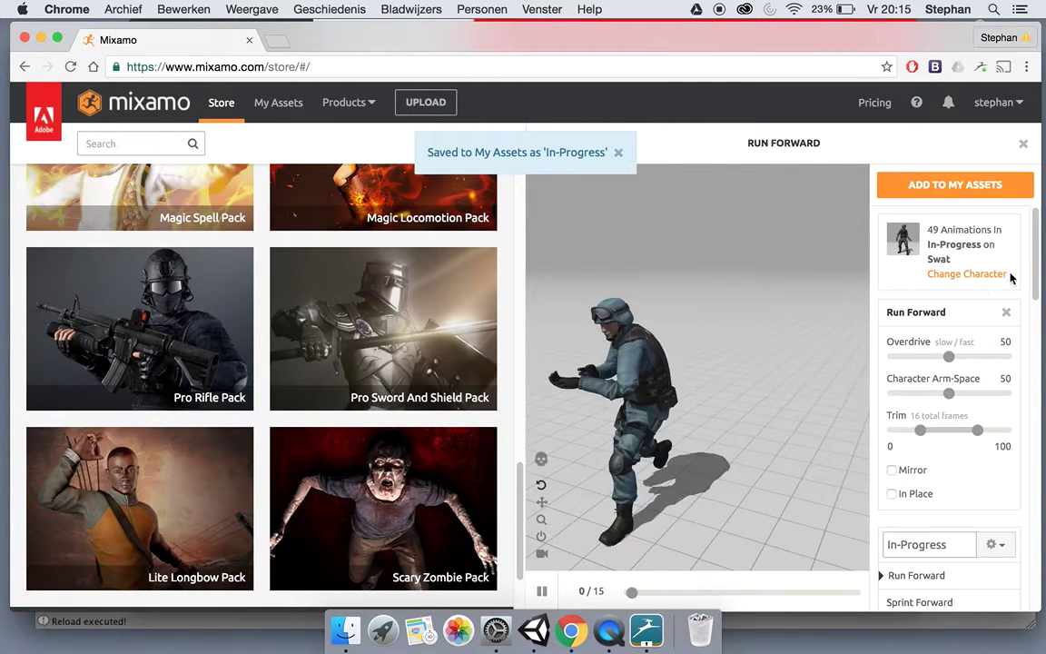
scroll(1031, 312, "down", 3)
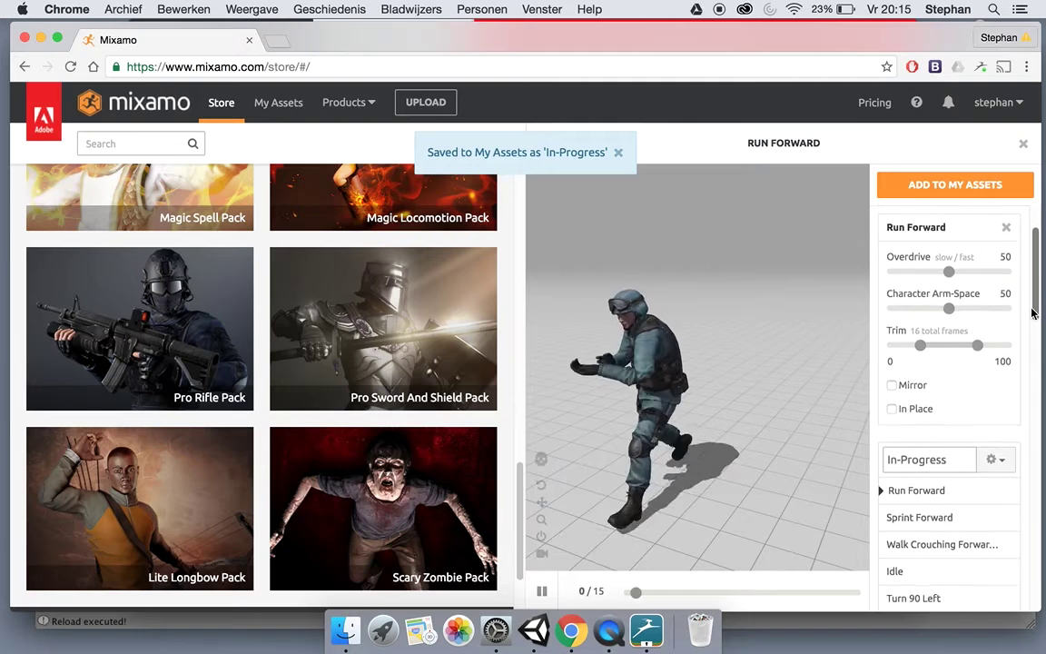
scroll(1032, 312, "down", 2)
scroll(1031, 313, "down", 3)
scroll(1031, 312, "down", 2)
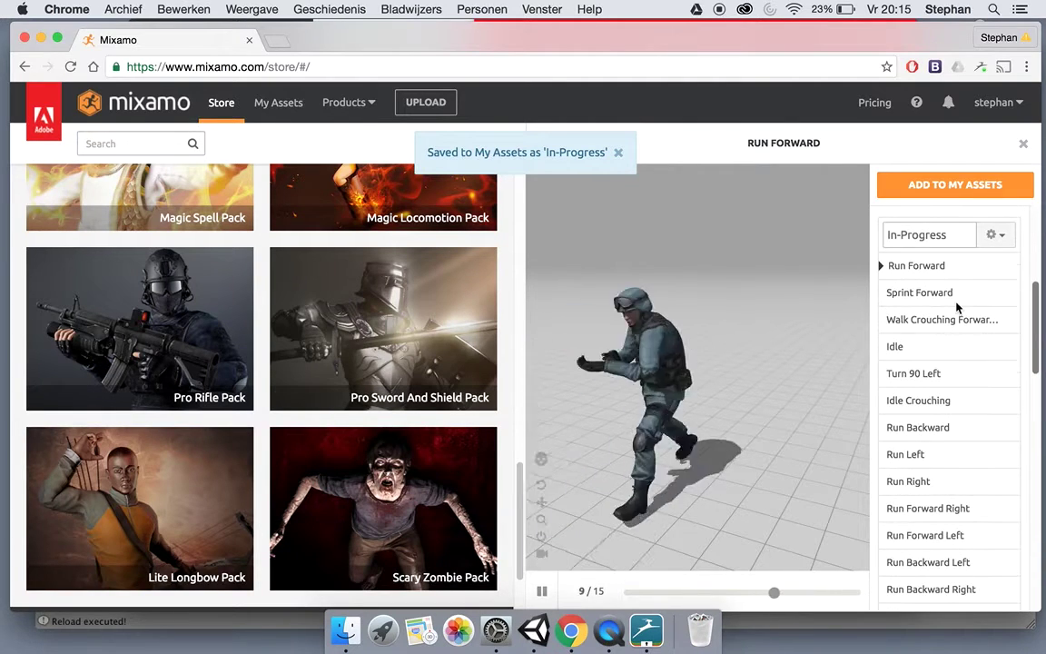
Step: Rename the pack to 'SoldierPro' and scroll back up to Run Forward's settings
double_click(953, 235)
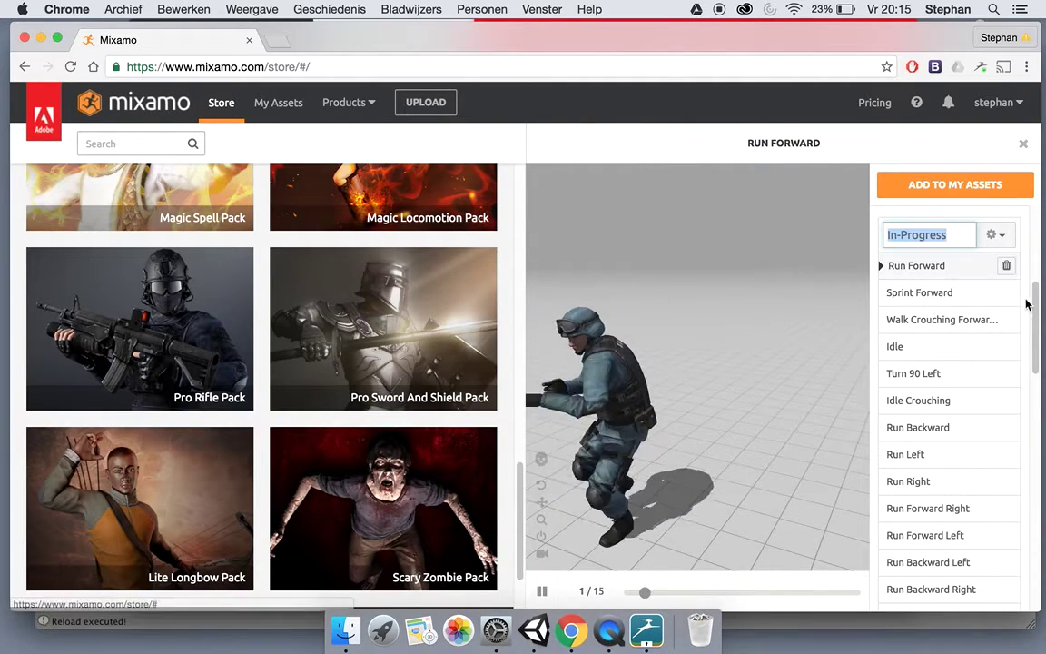
left_click_drag(1034, 299, 1033, 259)
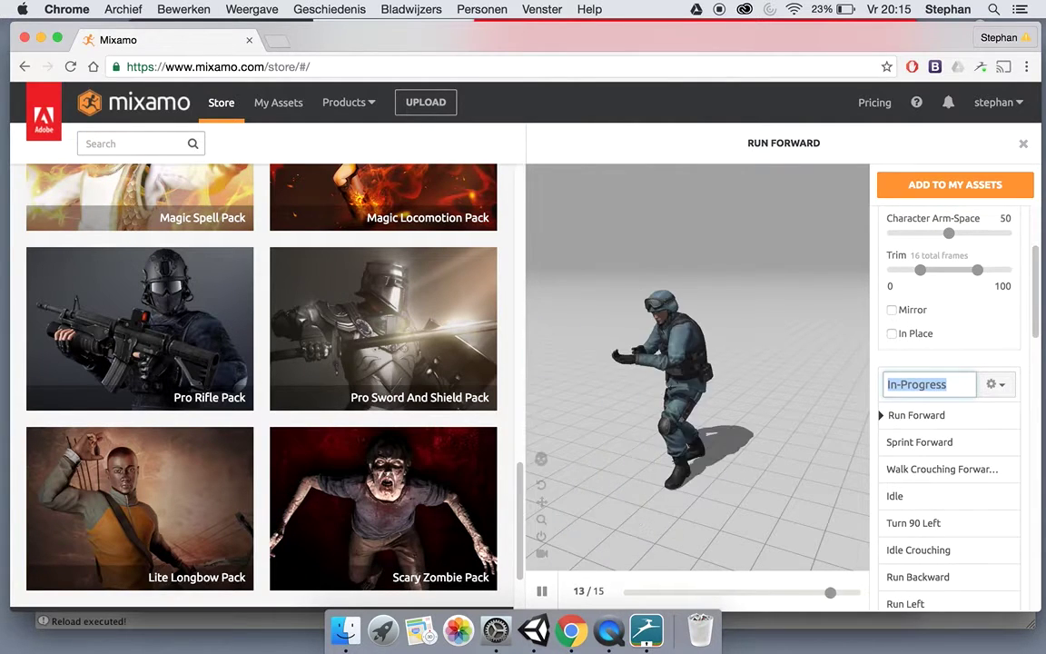
key("BackSpace")
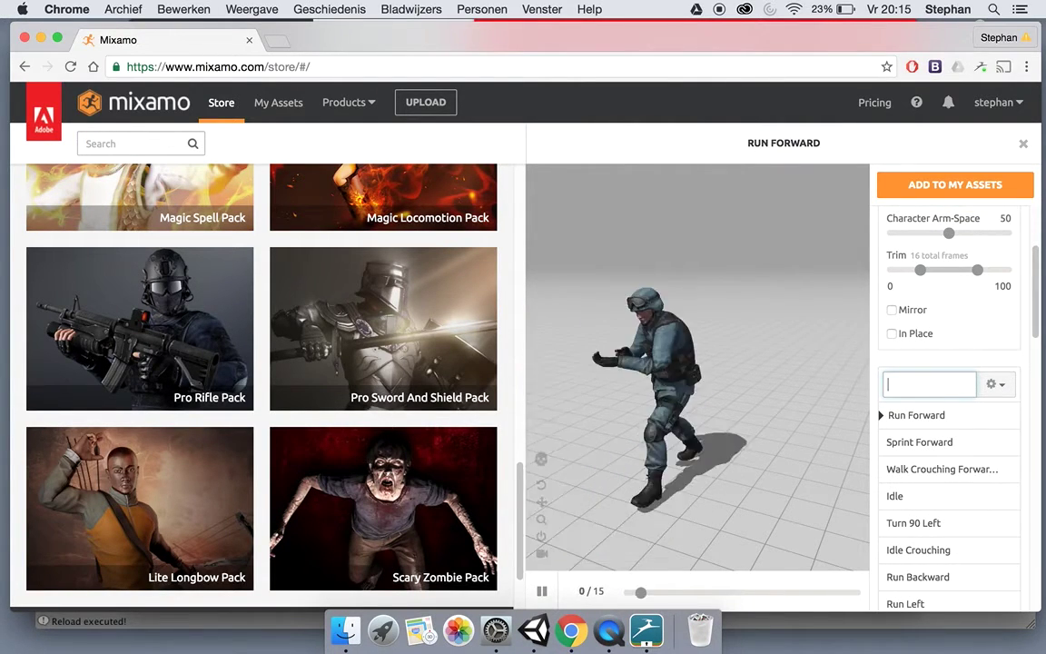
type("Sold")
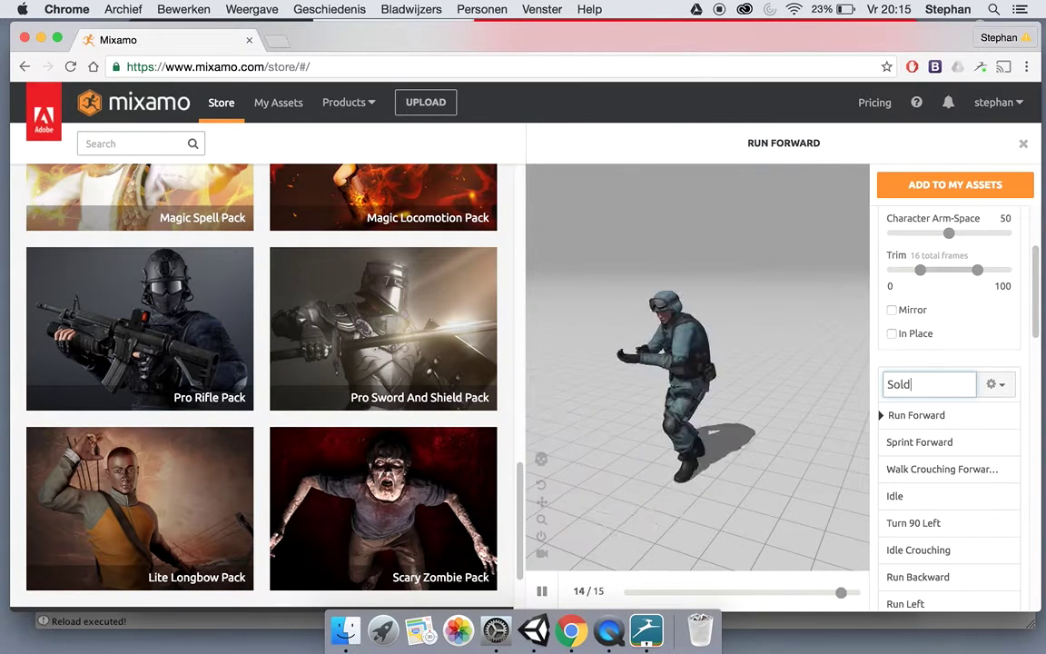
type("ierPro")
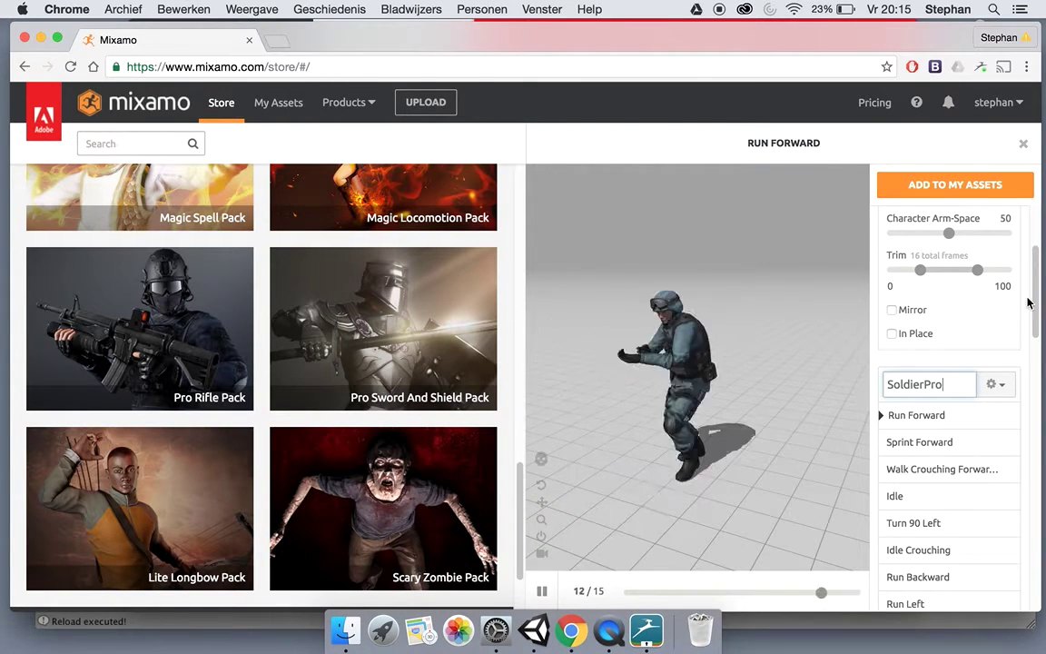
scroll(1035, 309, "down", 1)
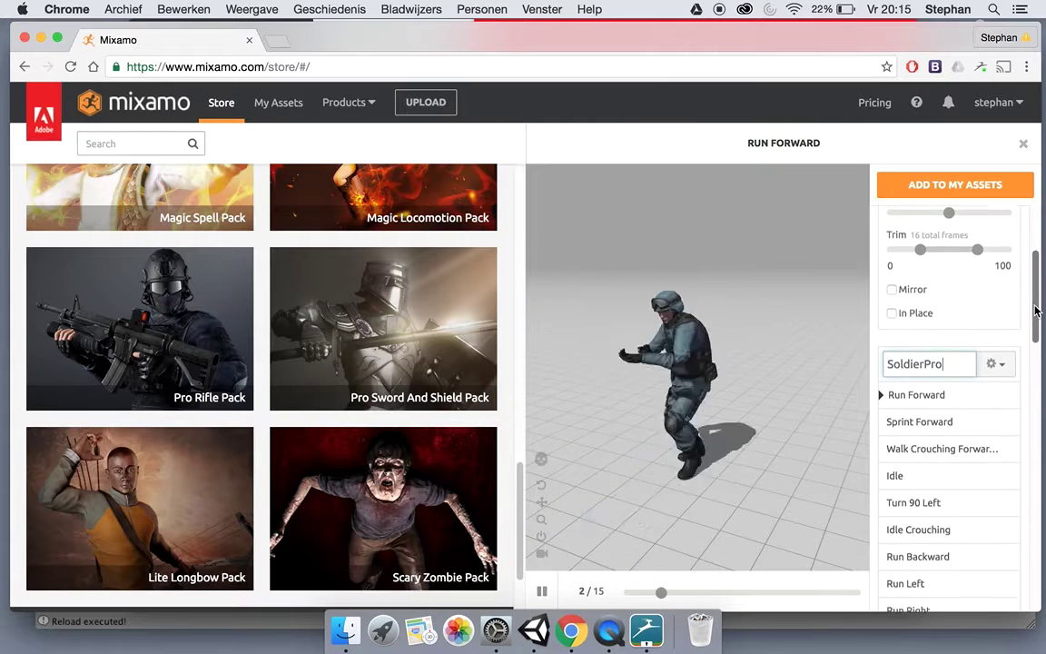
scroll(1036, 308, "up", 3)
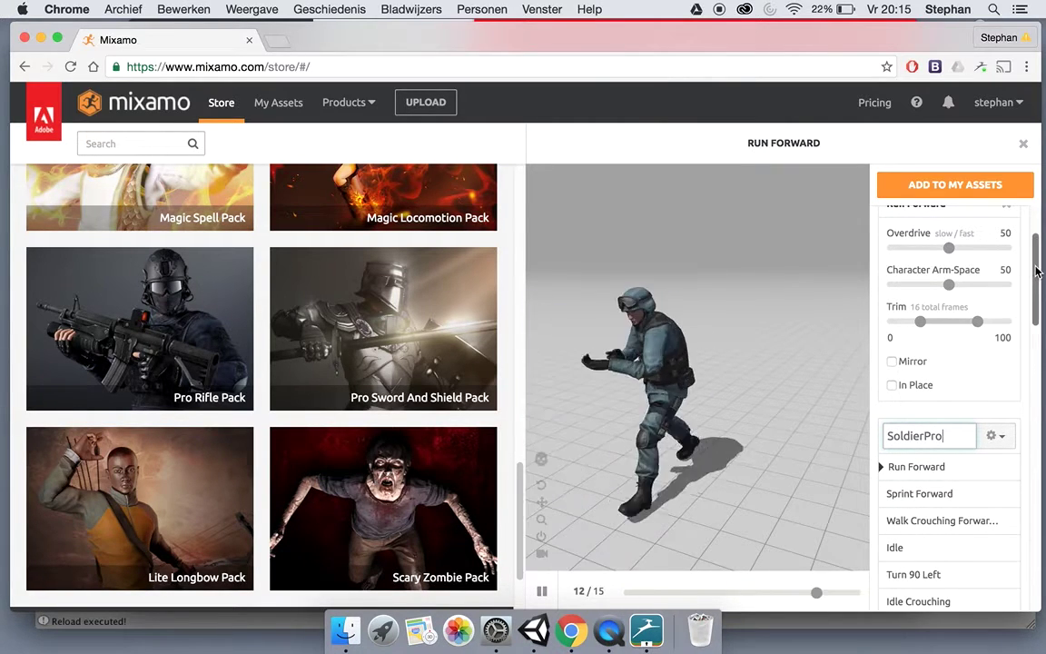
scroll(1035, 273, "up", 2)
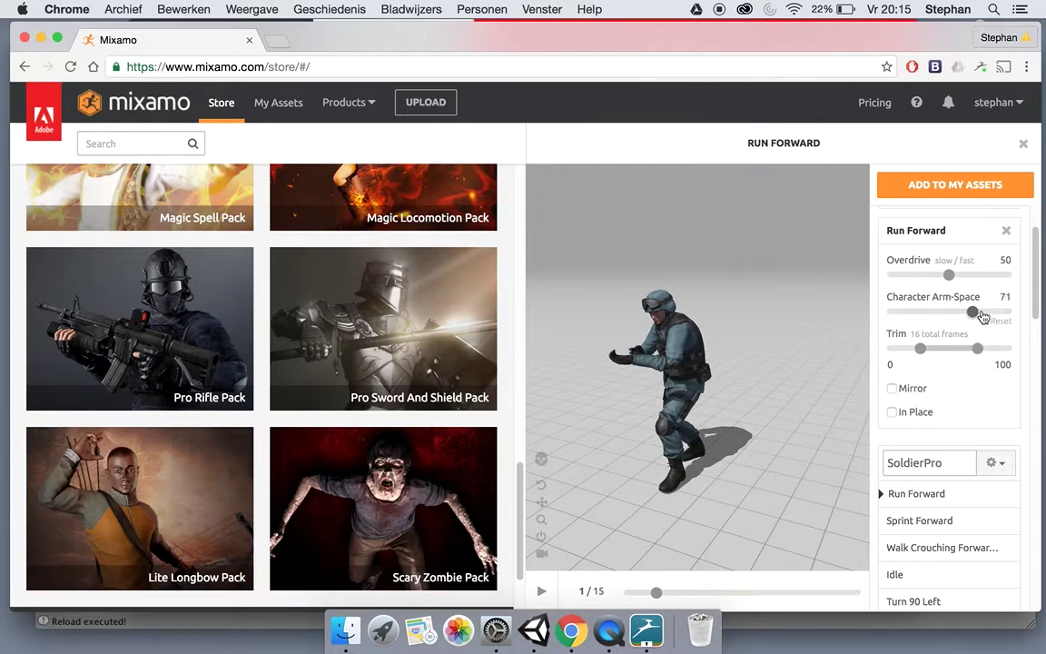
Step: Try Run Forward's Character Arm-Space at 96, inspect the paused pose, then reset it to 50
left_click_drag(1000, 314, 1006, 314)
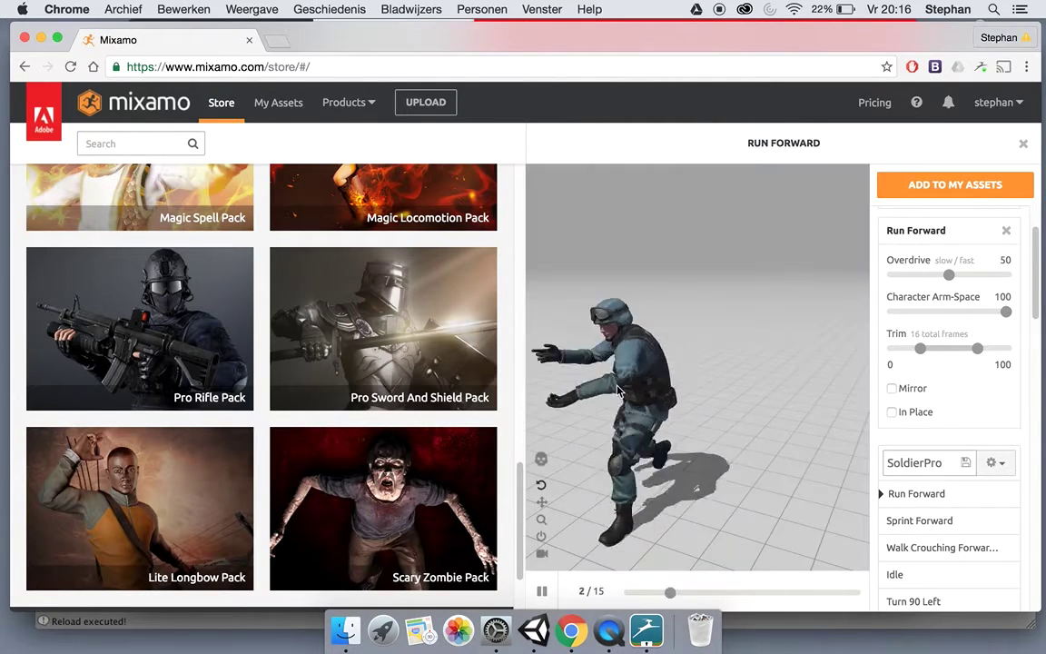
left_click(551, 596)
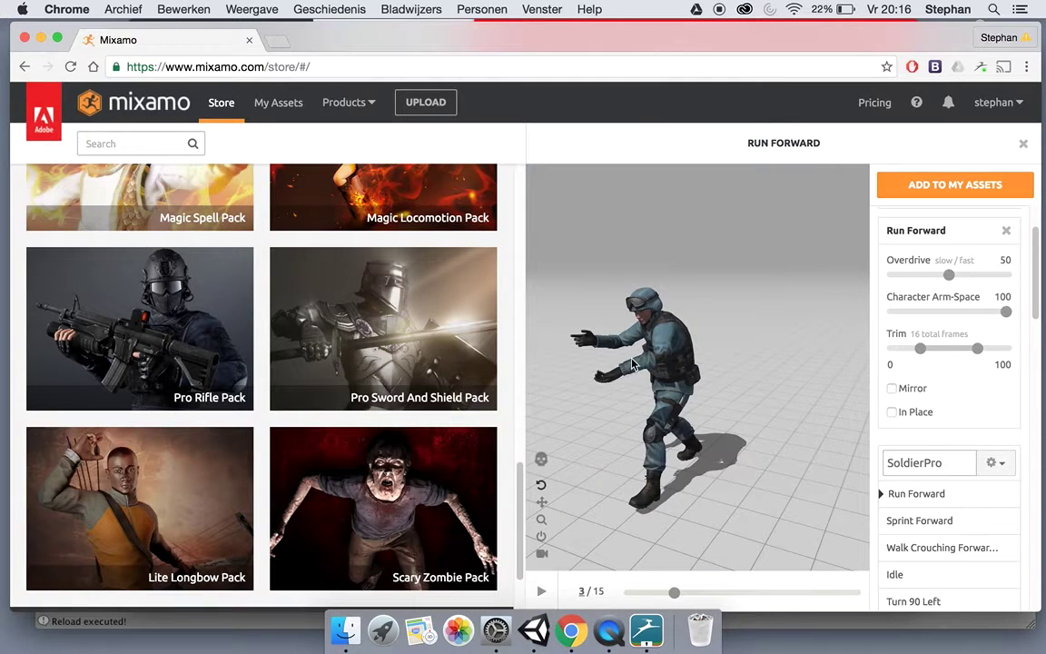
left_click_drag(675, 367, 662, 372)
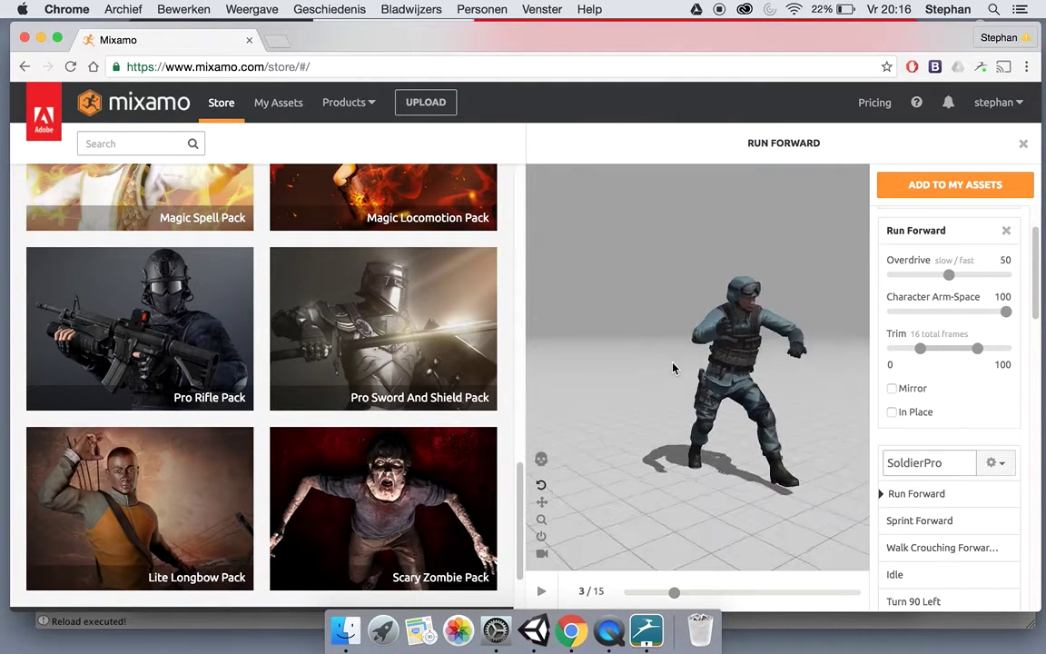
left_click(956, 313)
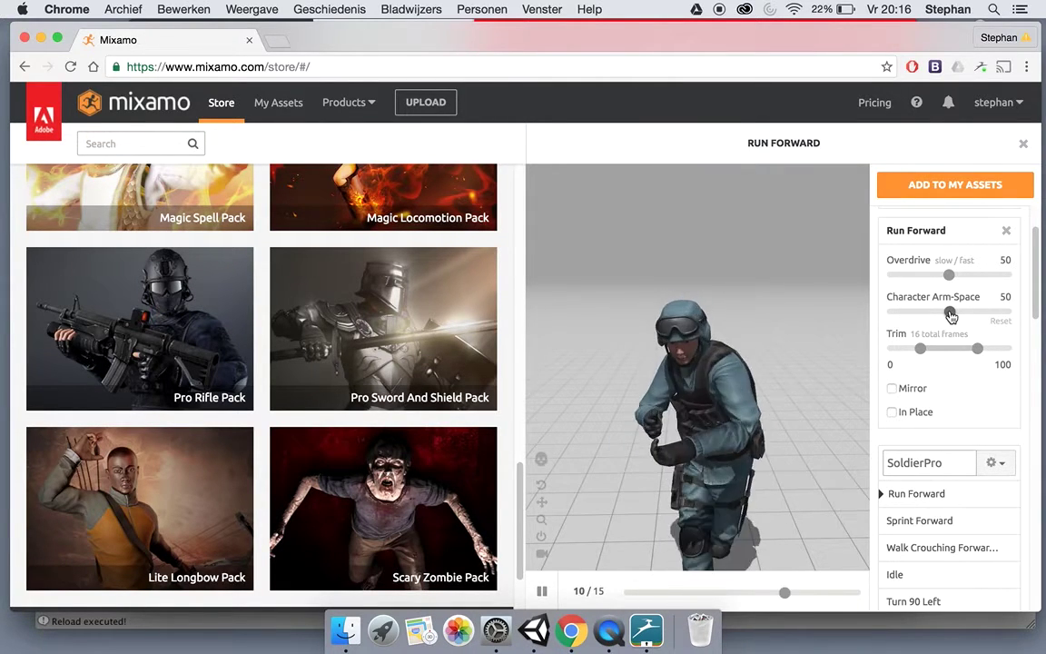
left_click(543, 592)
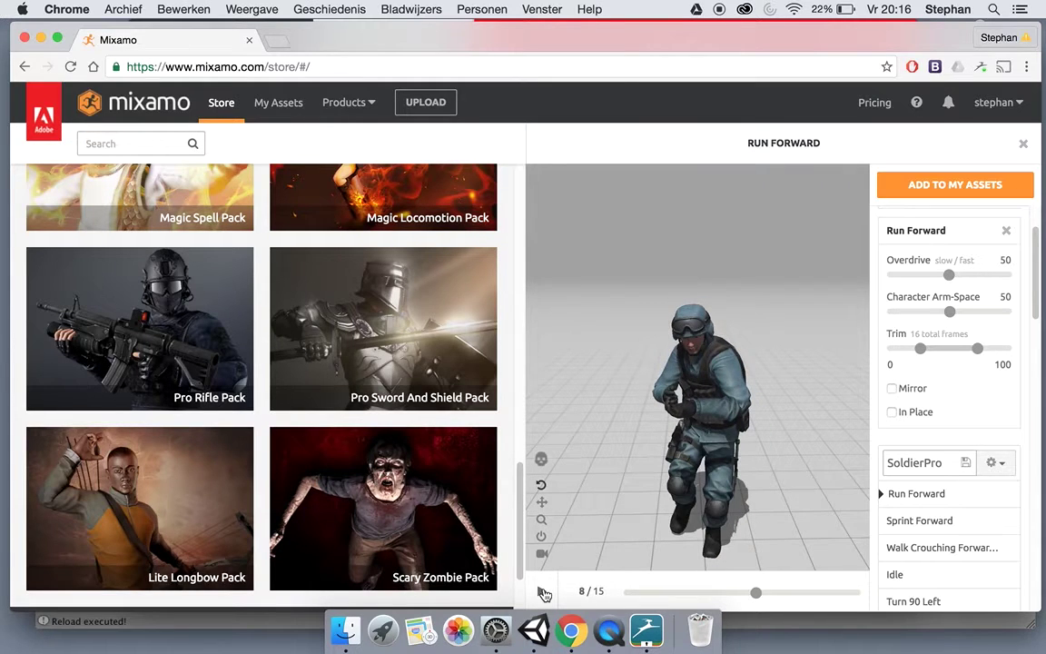
mouse_move(737, 423)
left_mouse_down()
mouse_move(752, 418)
mouse_move(715, 397)
left_mouse_up()
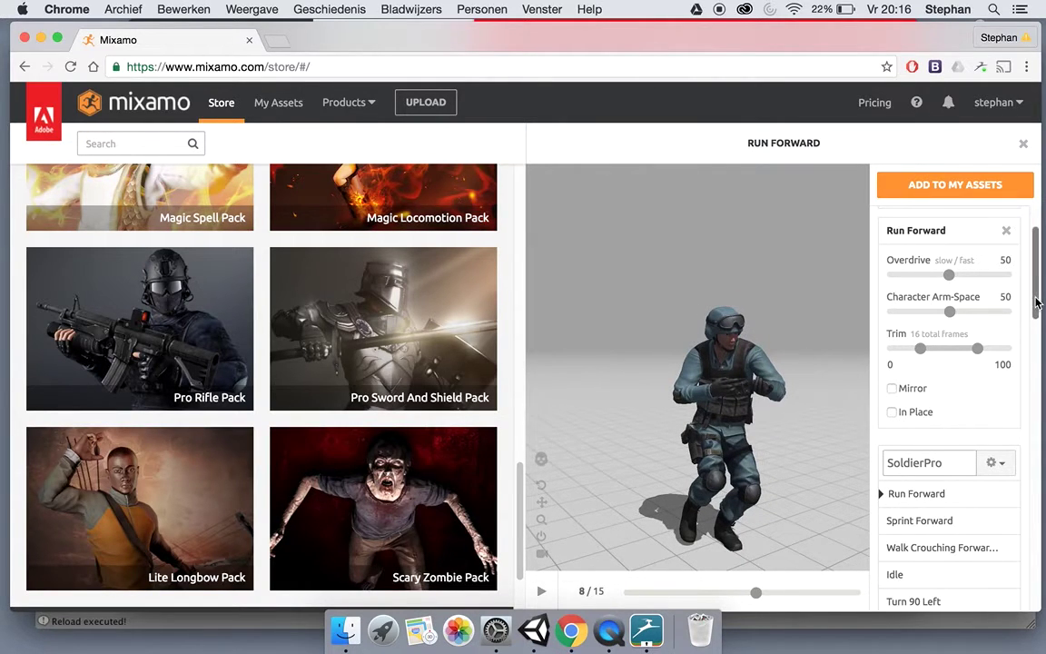
left_click_drag(1034, 302, 1032, 355)
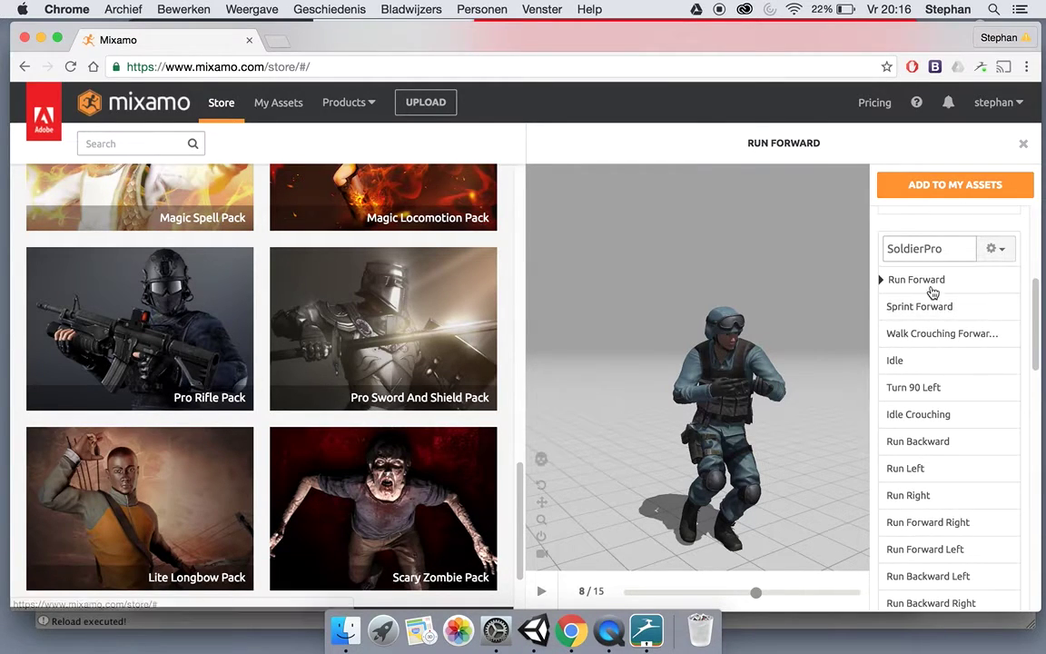
Step: Preview Sprint Forward, Walk Crouching Forward Right and Turn 90 Left, then remove Turn 90 Left
left_click(932, 307)
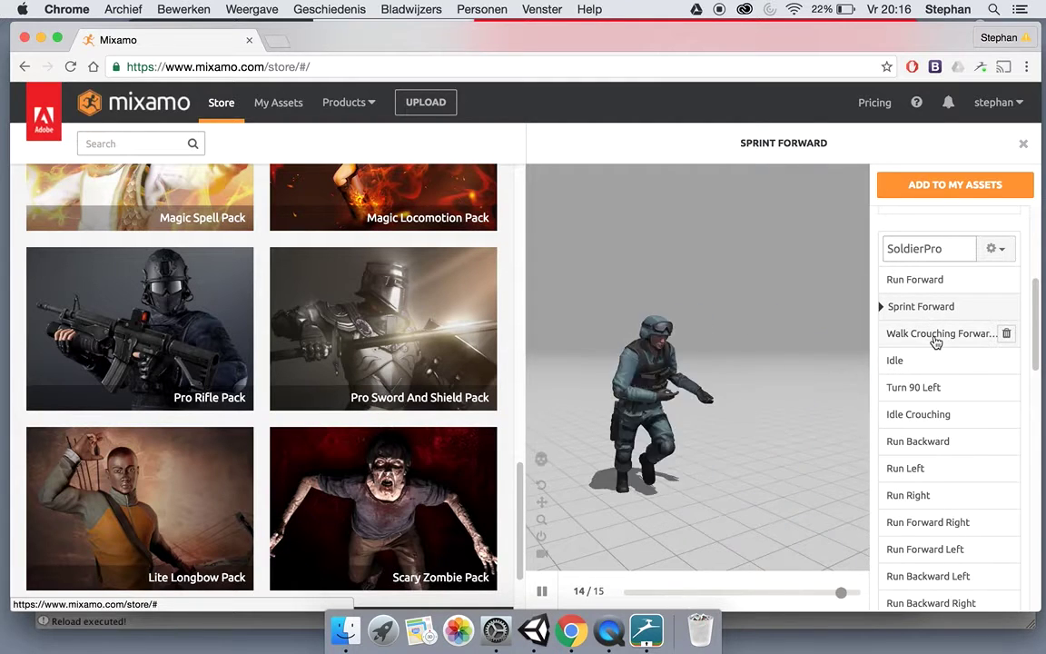
left_click(935, 343)
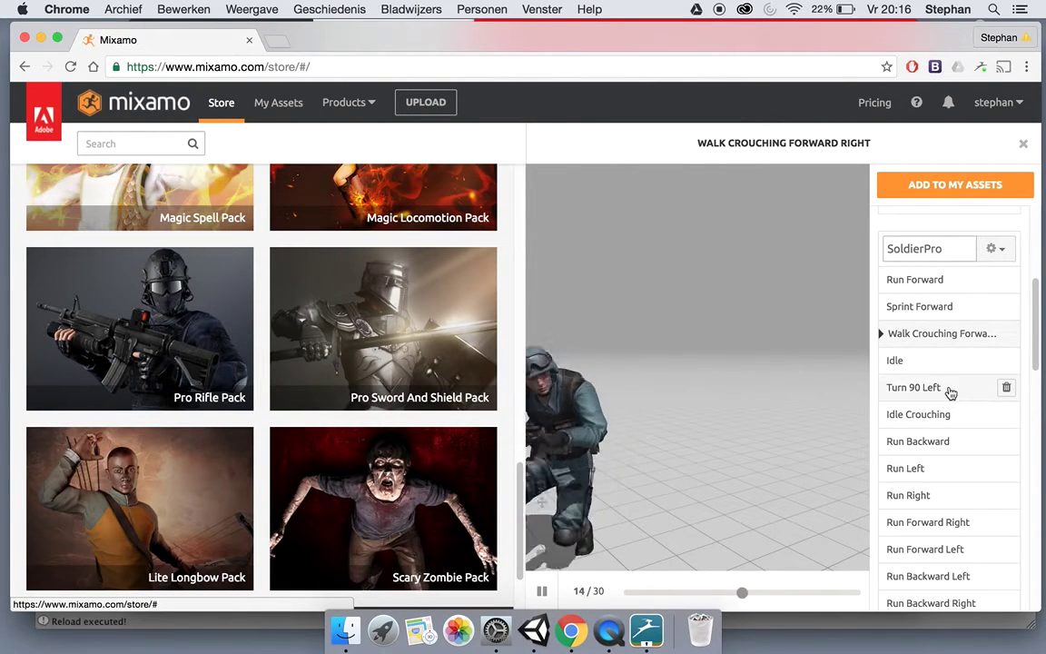
left_click(948, 389)
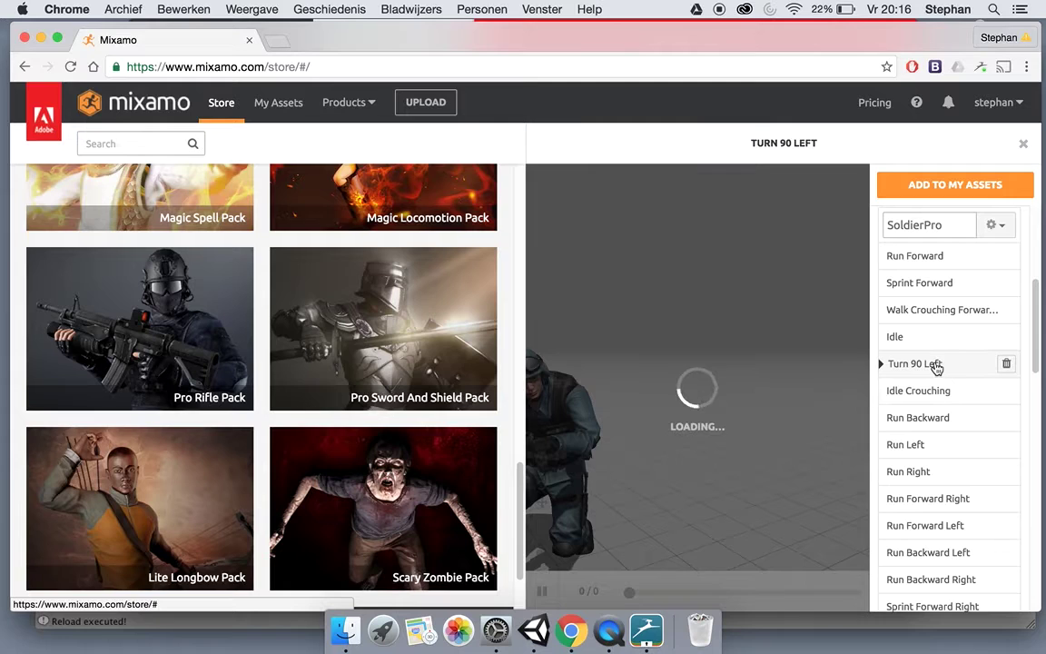
left_click(1006, 363)
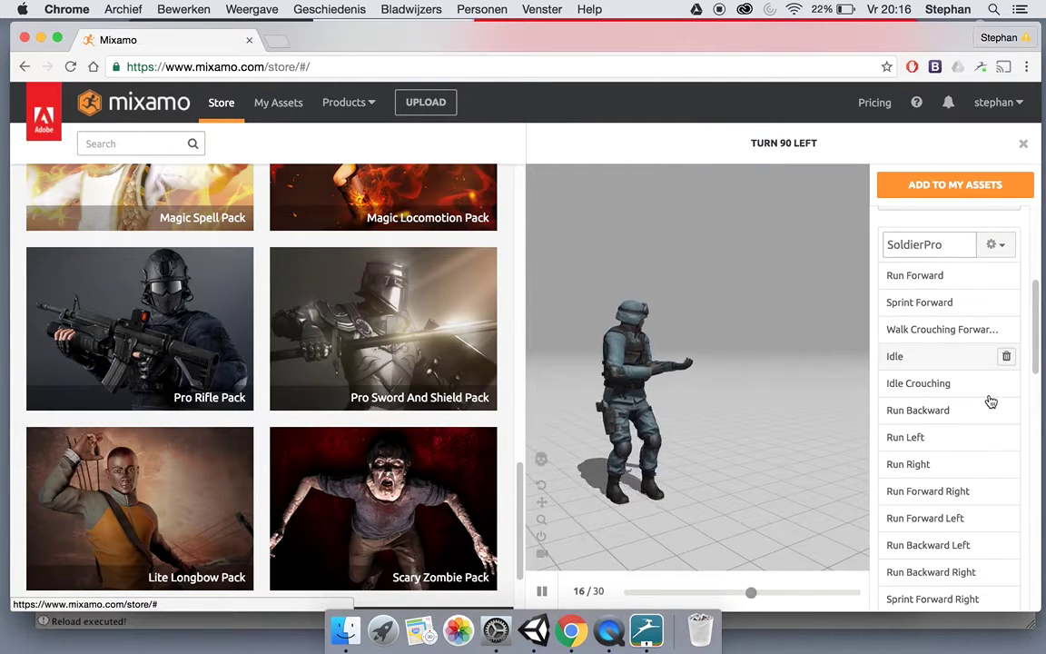
Step: Preview Run Left and scroll the list down to the jump and death animations
left_click(968, 441)
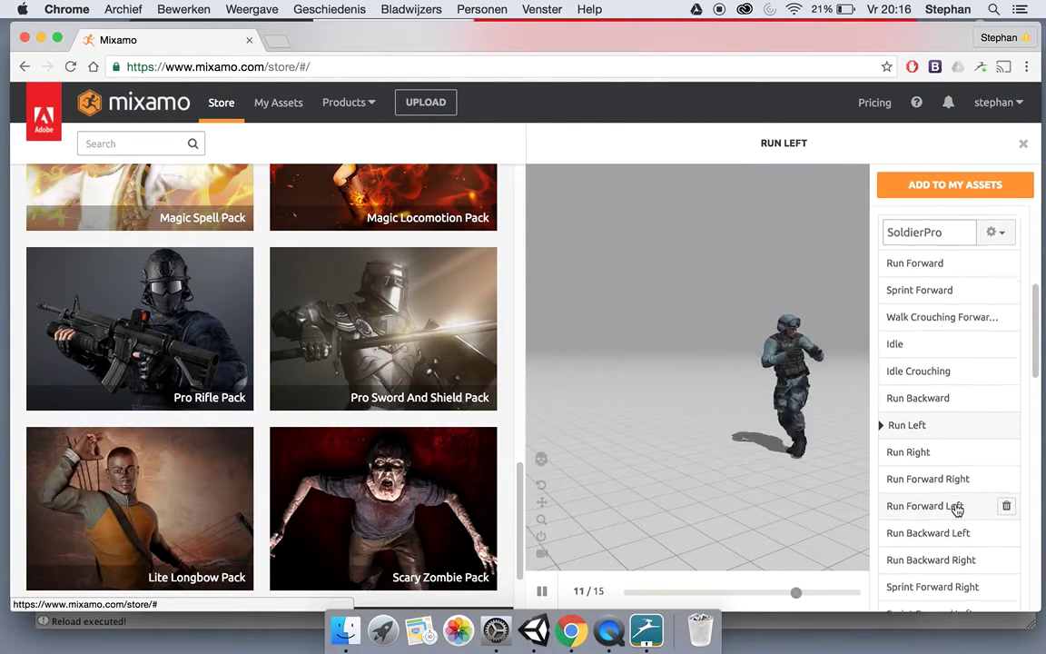
scroll(957, 512, "down", 2)
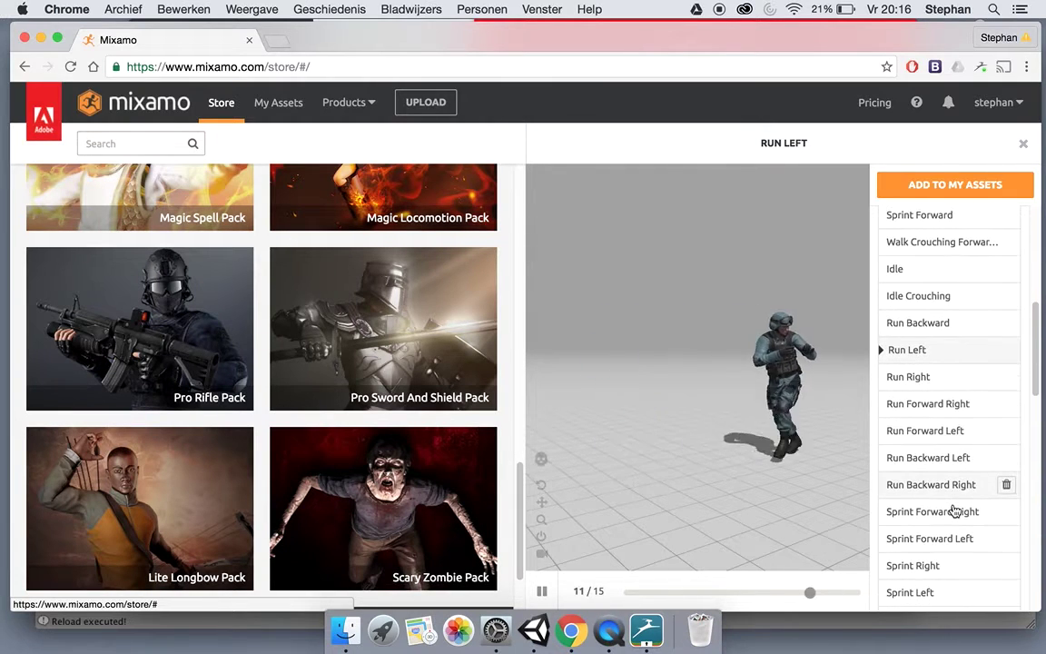
scroll(956, 510, "down", 5)
scroll(955, 511, "down", 2)
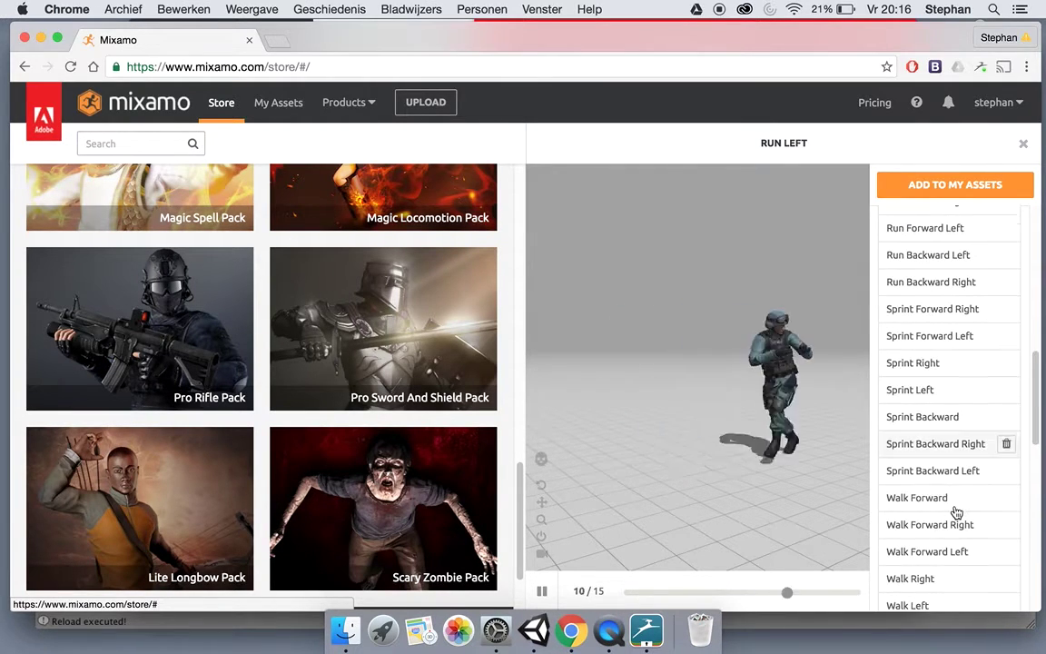
scroll(955, 511, "down", 1)
scroll(955, 511, "down", 1)
scroll(955, 512, "down", 2)
scroll(955, 512, "down", 2)
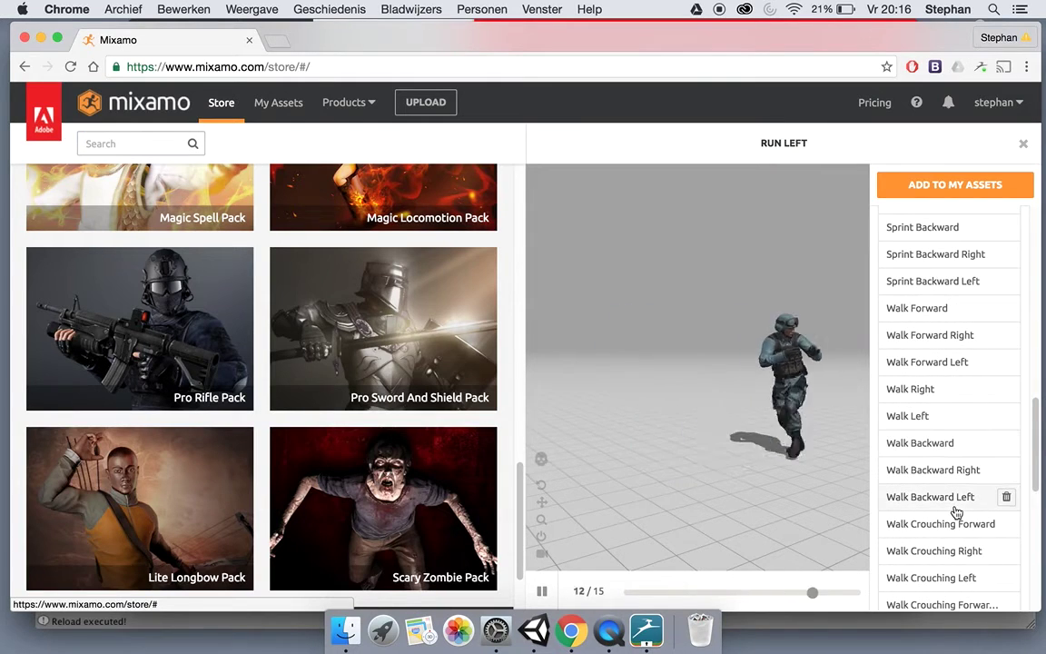
scroll(955, 513, "down", 1)
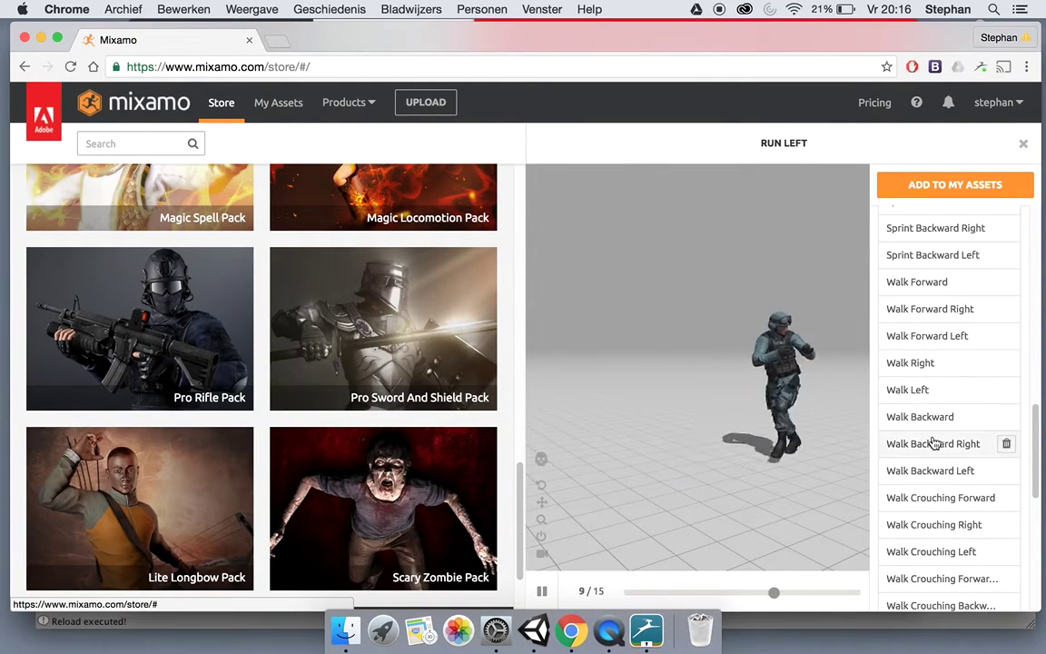
scroll(937, 452, "down", 3)
scroll(945, 482, "down", 10)
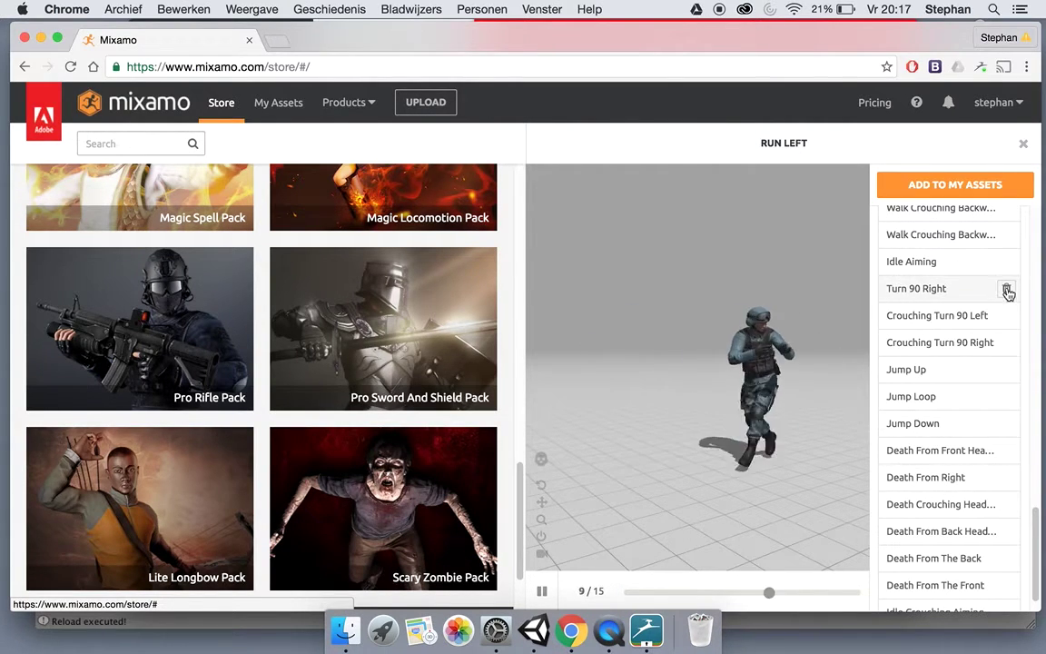
Step: Remove the crouching turn animations and preview the Front Headshot, Right and Crouching Headshot deaths
left_click(1006, 290)
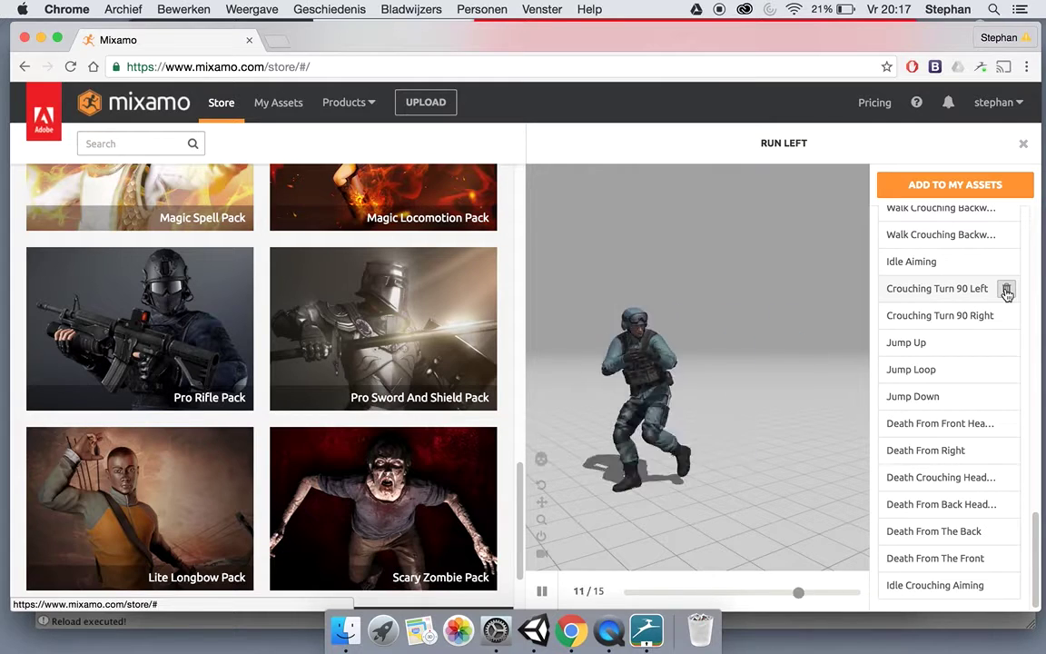
left_click(1006, 289)
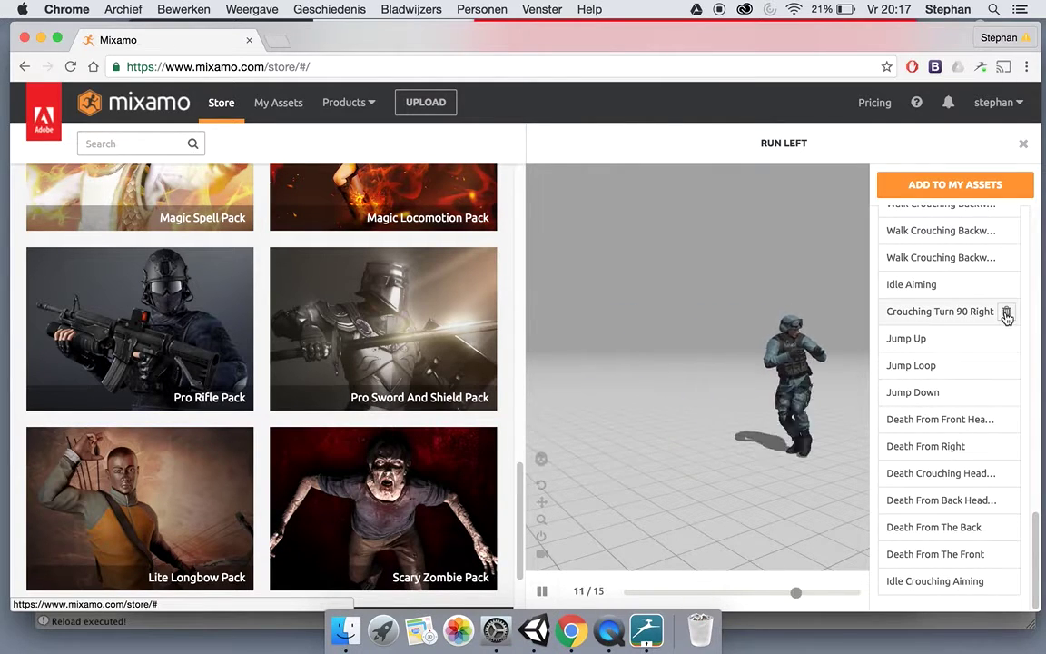
left_click(1006, 311)
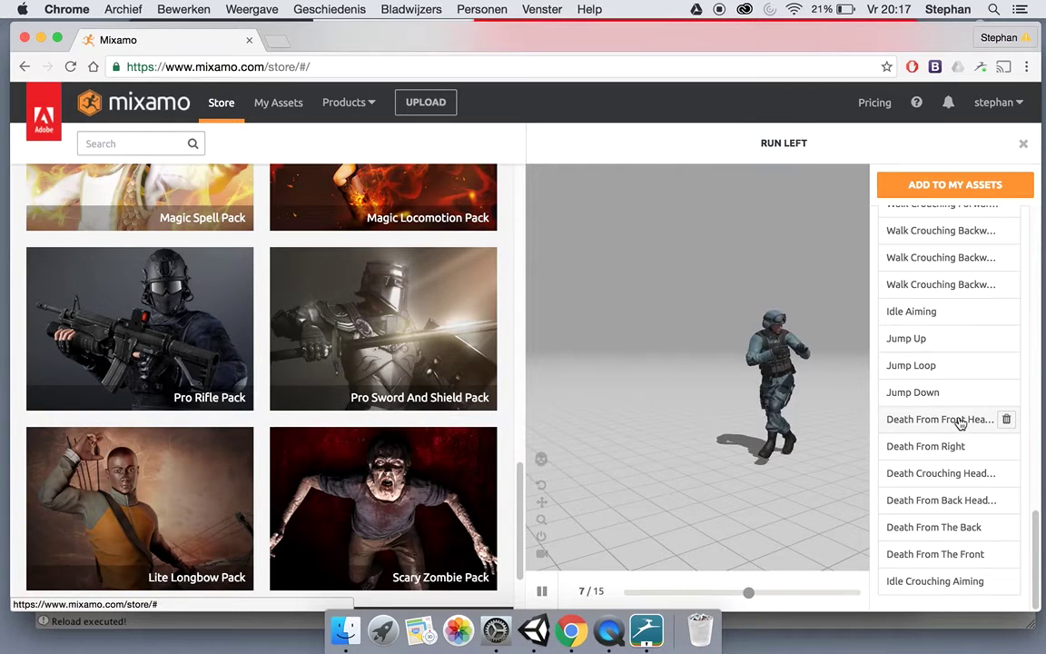
left_click(961, 426)
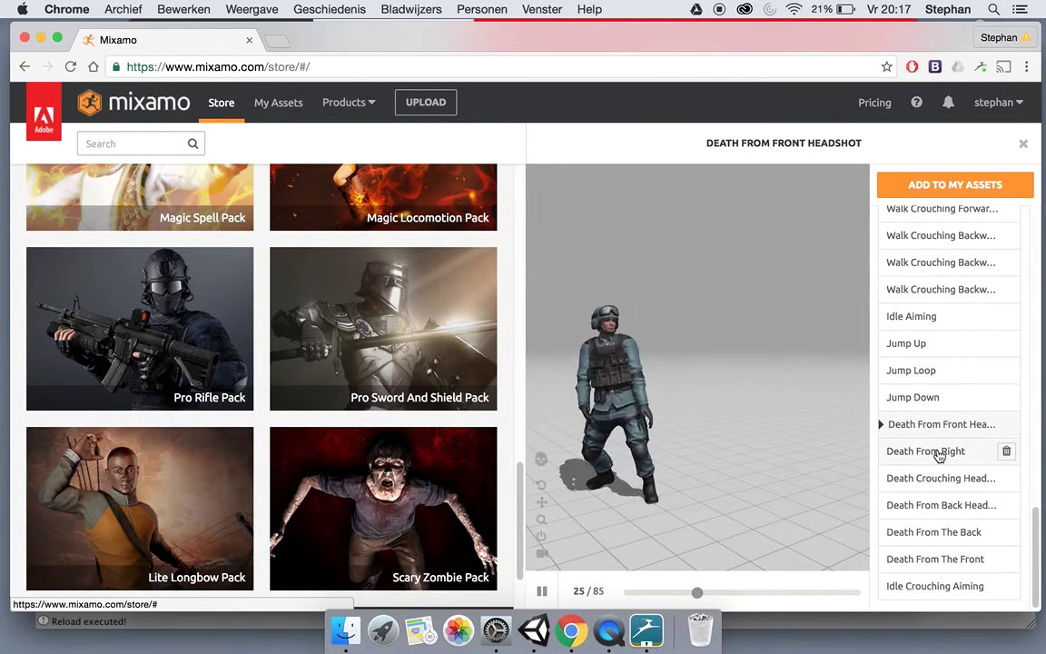
left_click(935, 452)
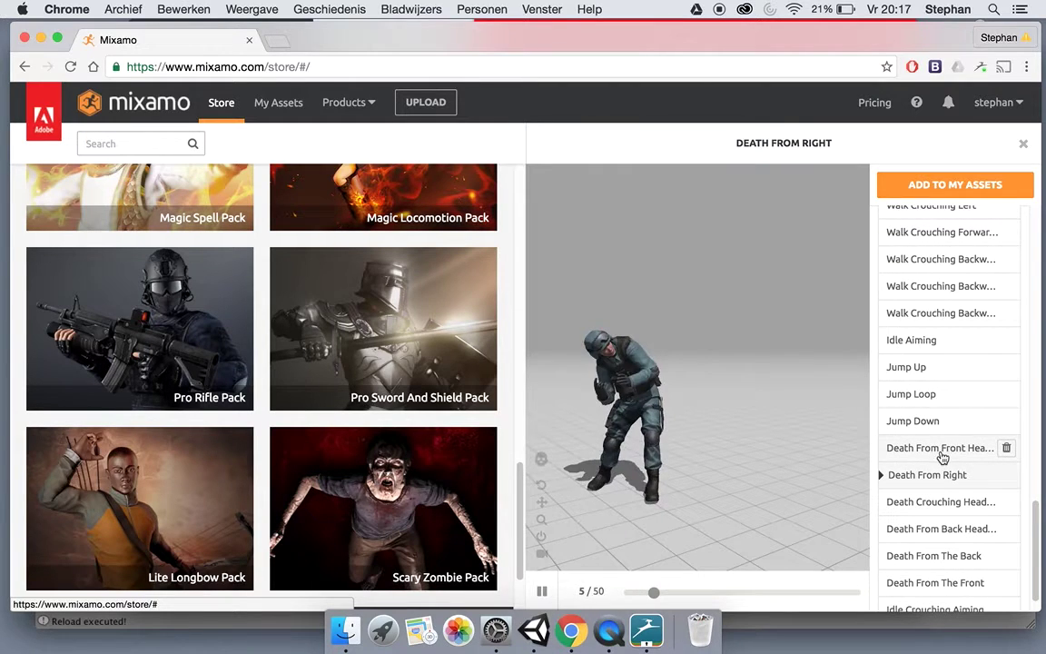
left_click(950, 506)
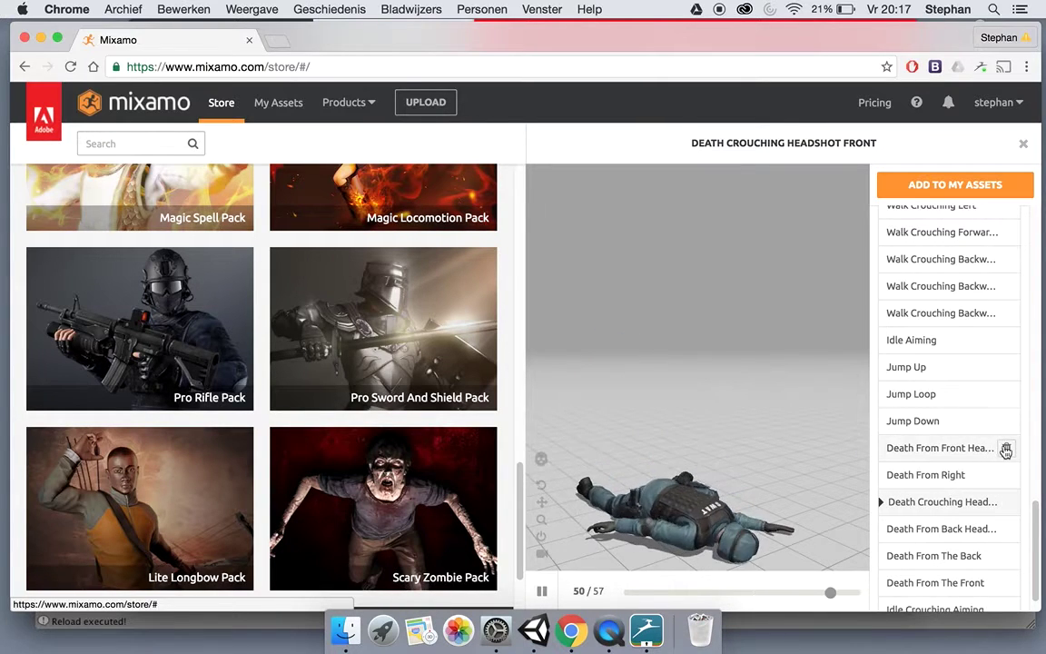
Step: Remove all six death animations from the pack, including Death From The Back and Front
left_click(1006, 449)
left_click(1006, 449)
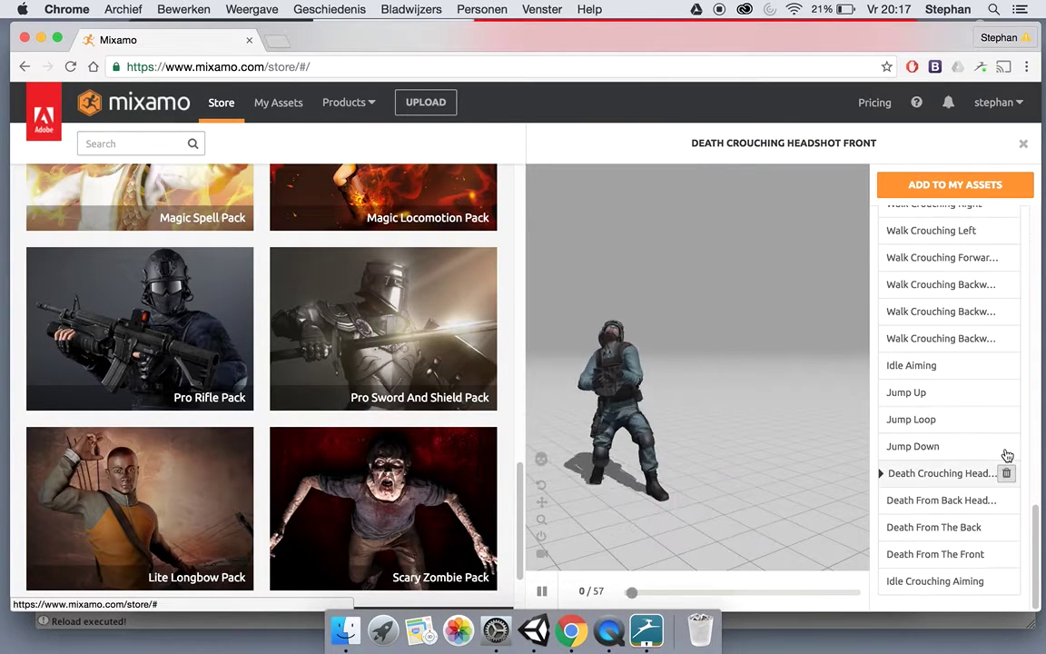
left_click(1006, 473)
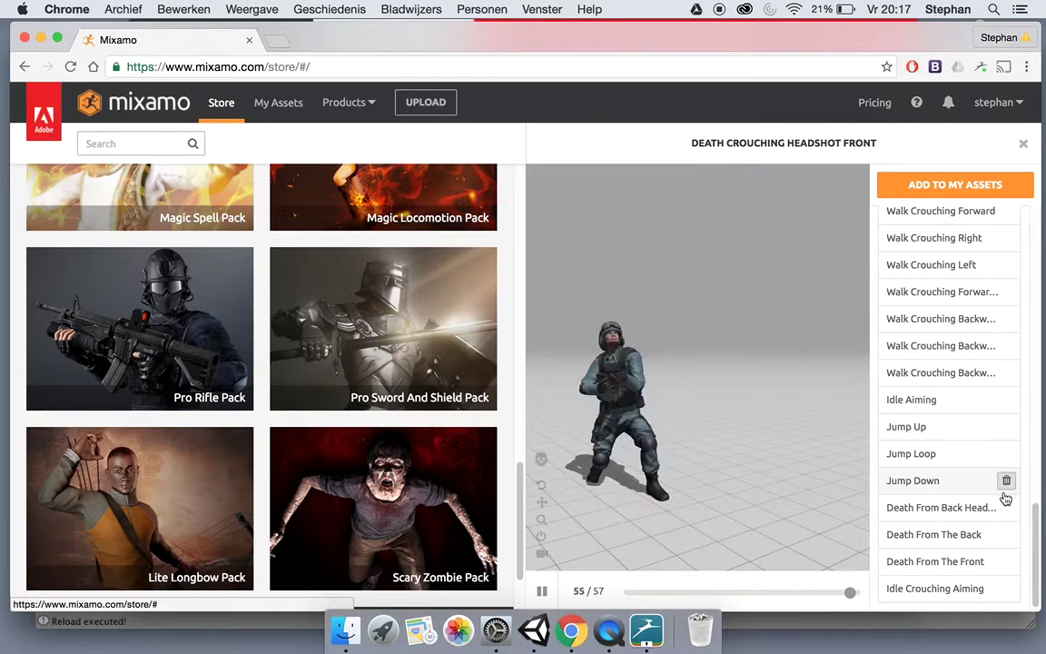
left_click(1006, 507)
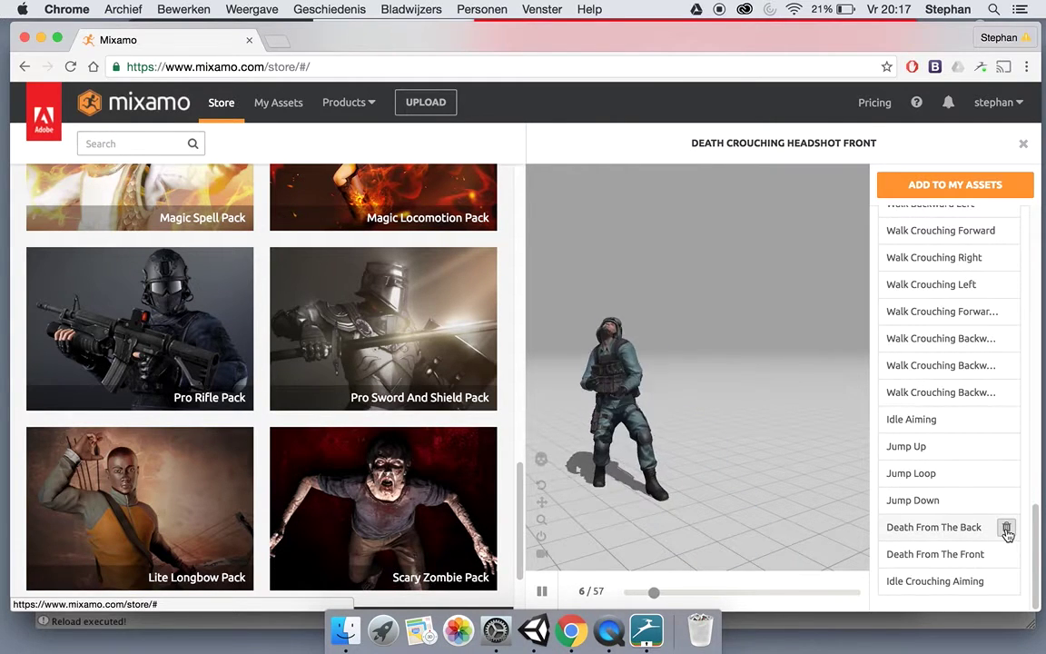
left_click(1006, 528)
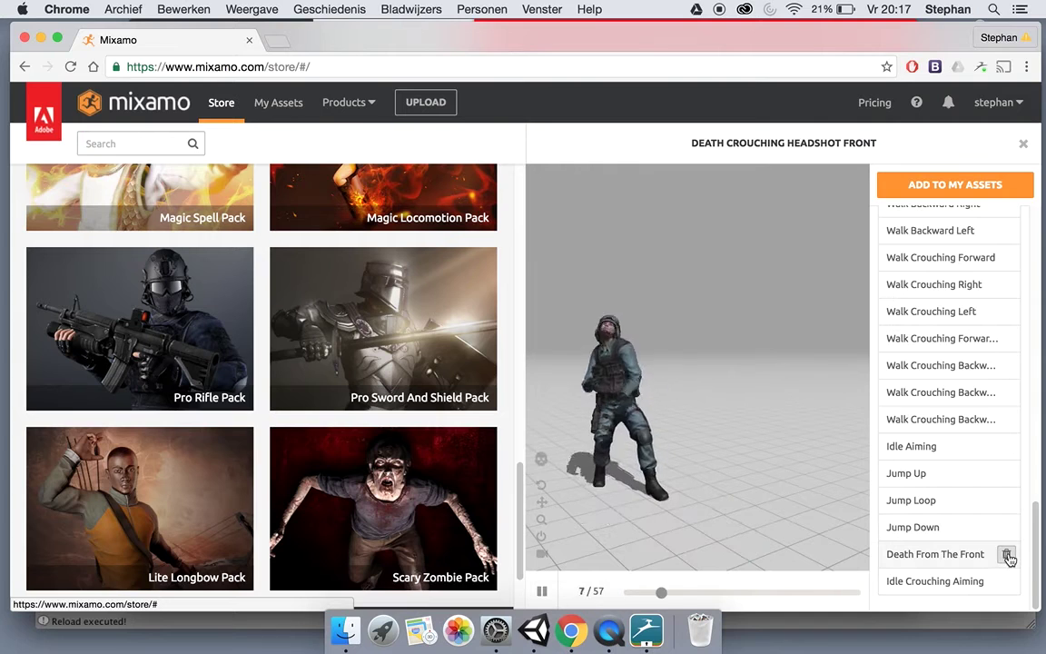
left_click(1006, 554)
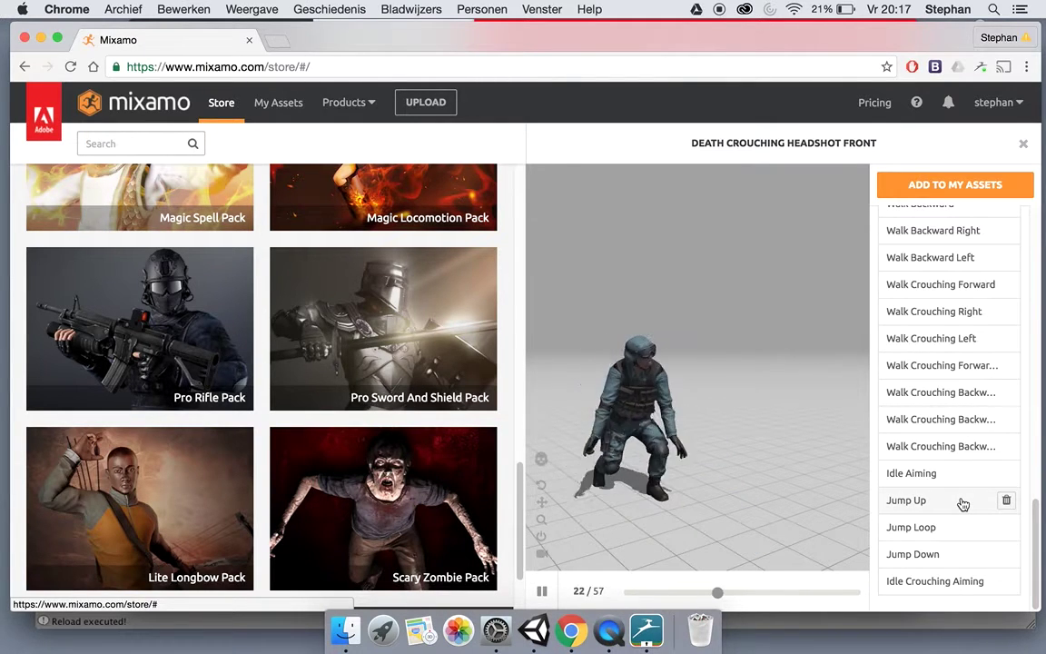
left_click(957, 505)
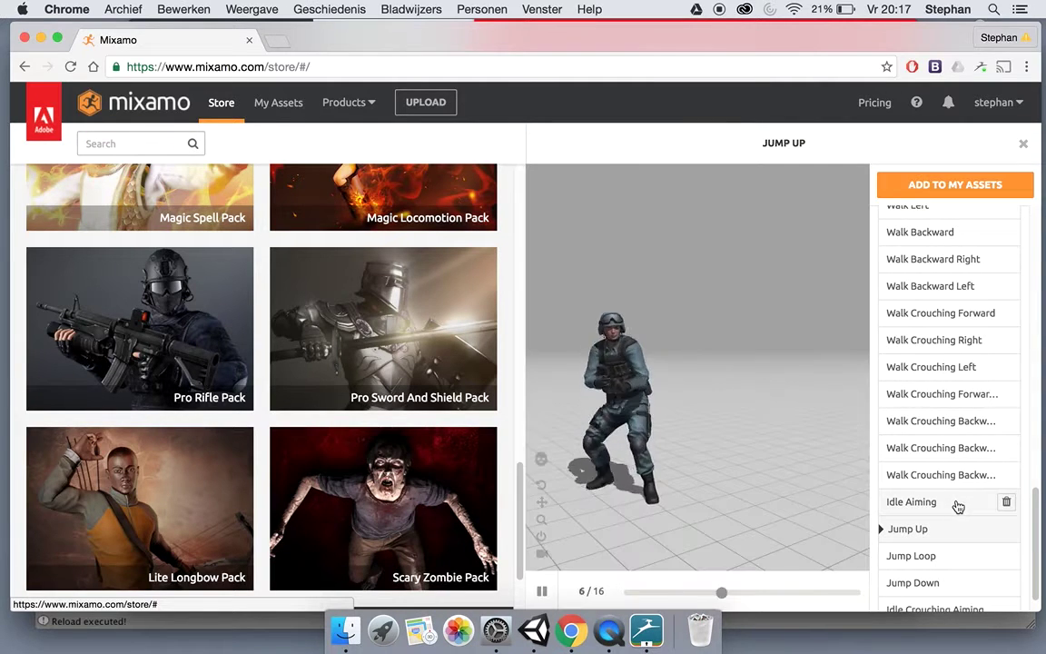
Step: Preview Jump Loop and Jump Down, remove all three jump rows, then play Idle Aiming
left_click(947, 557)
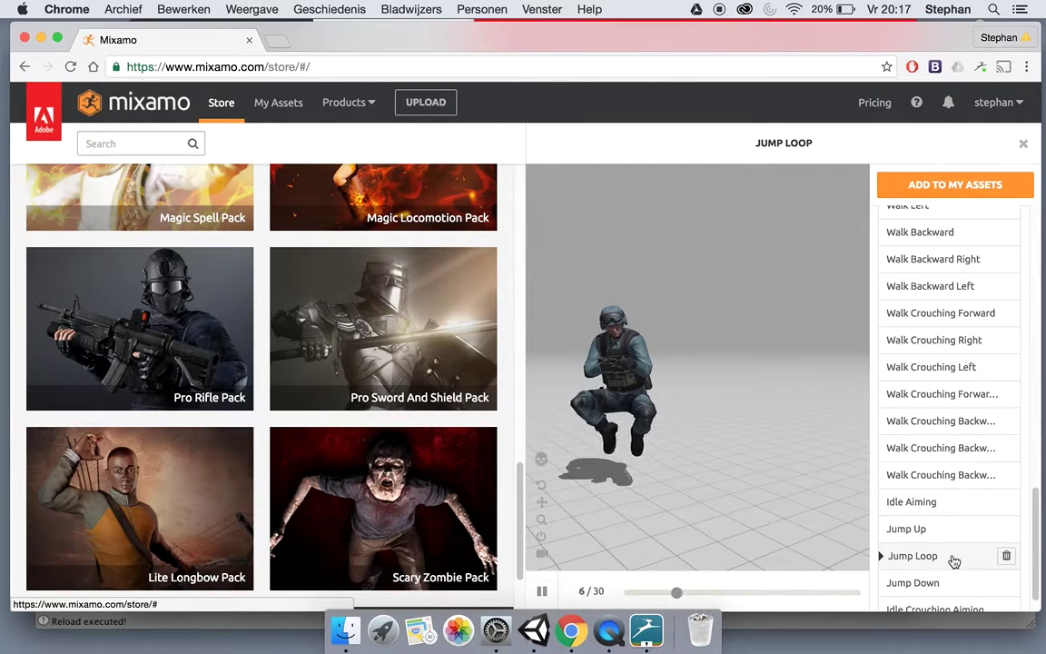
scroll(949, 568, "down", 1)
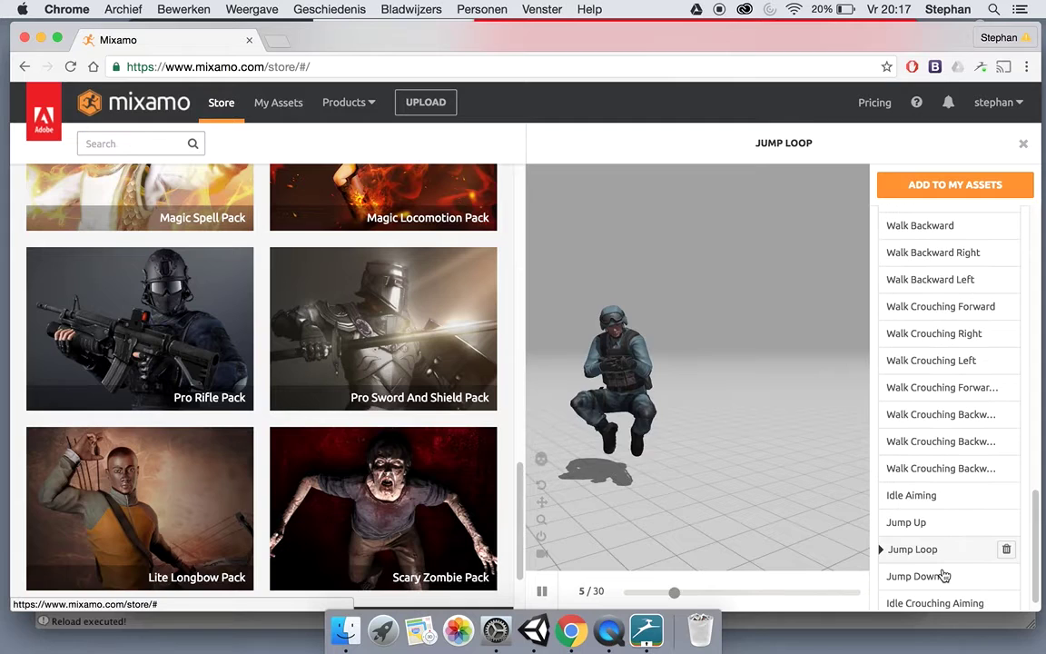
left_click(948, 578)
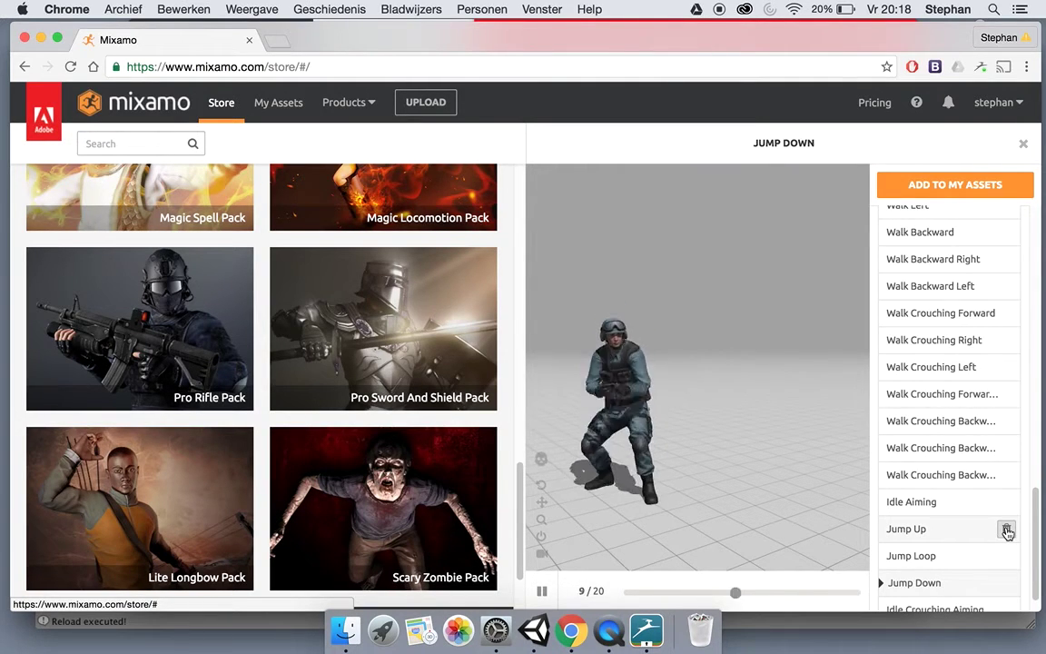
left_click(1006, 531)
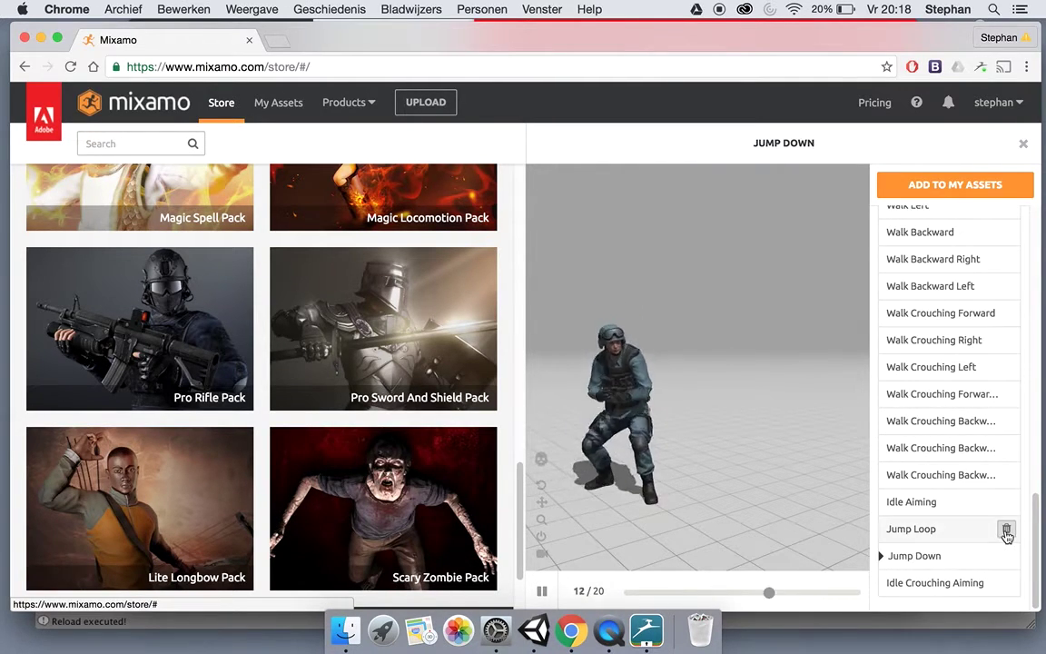
left_click(1007, 531)
mouse_move(944, 555)
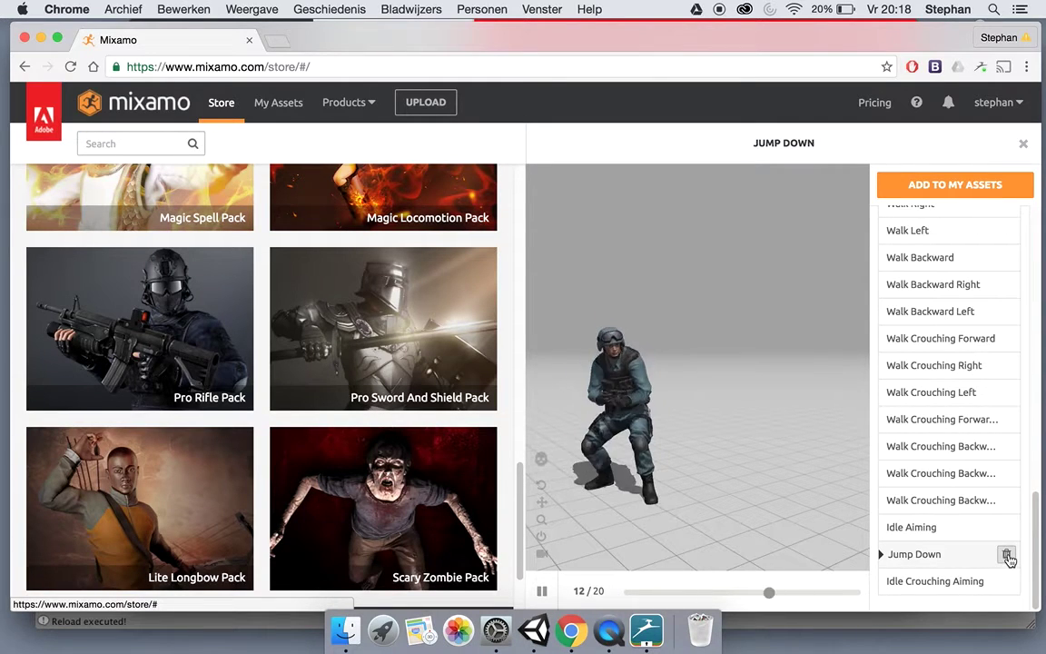
left_click(1006, 555)
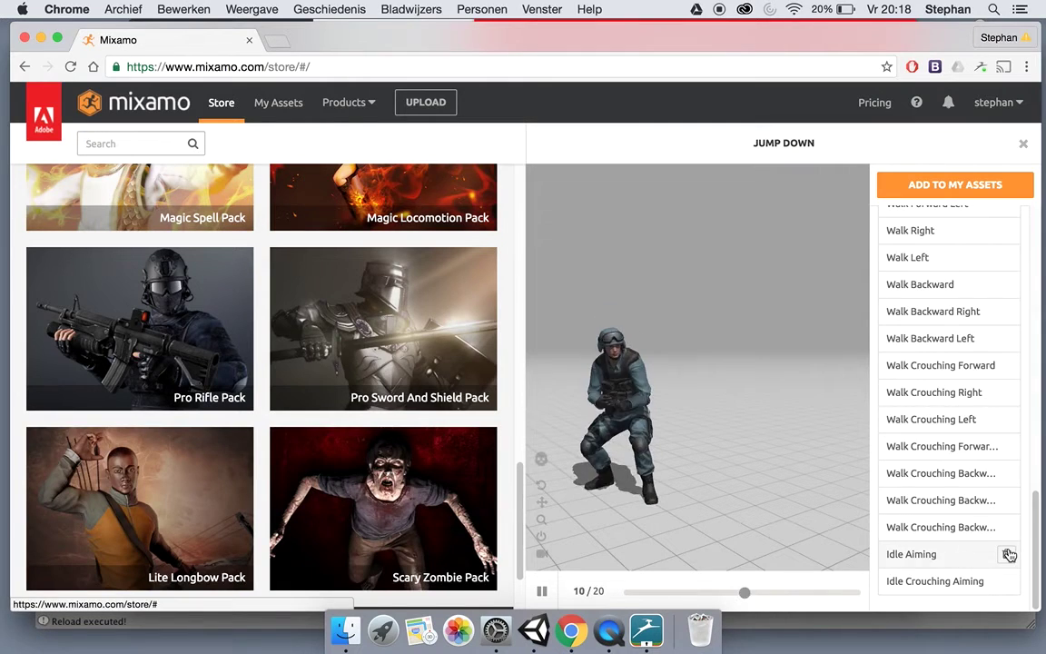
left_click(936, 555)
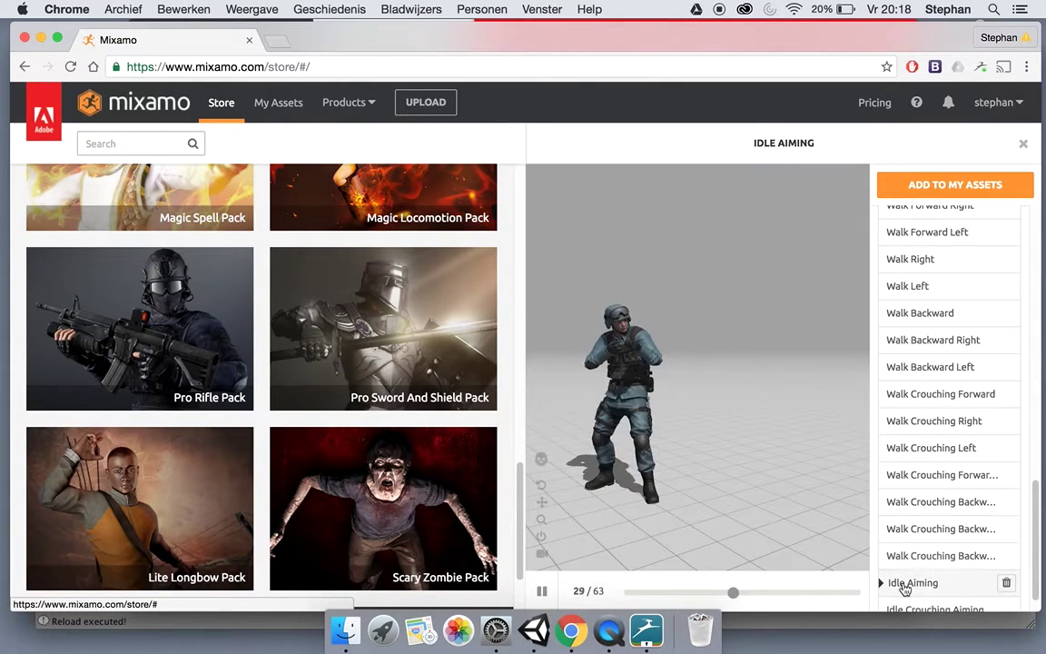
left_click_drag(1034, 531, 1038, 251)
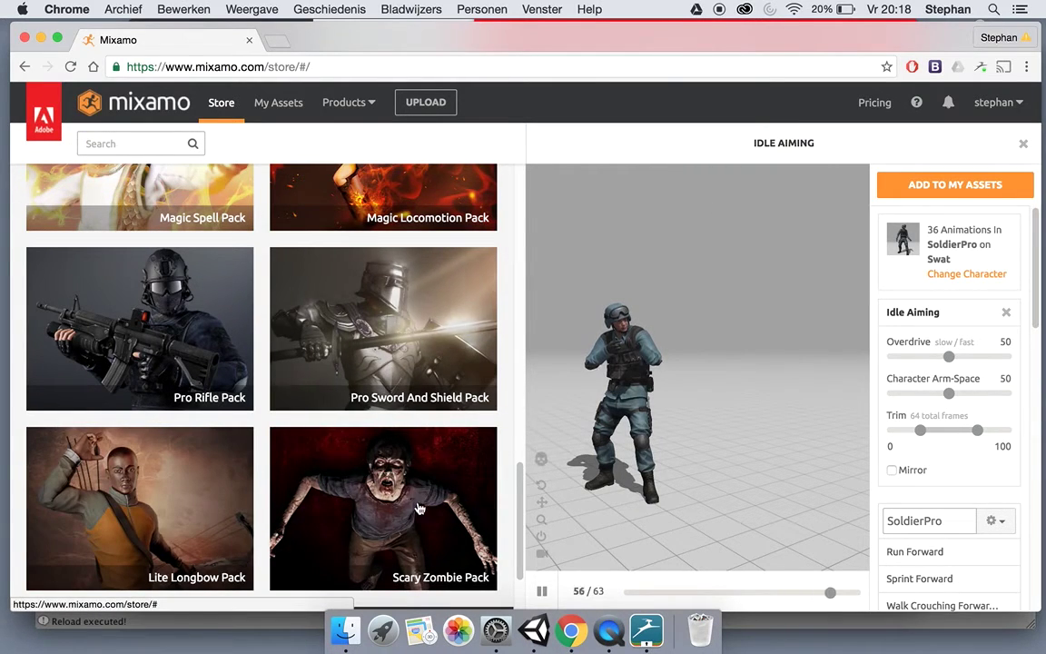
Step: Add the SoldierPro Swat pack to My Assets and open it in My Animations
left_click(953, 188)
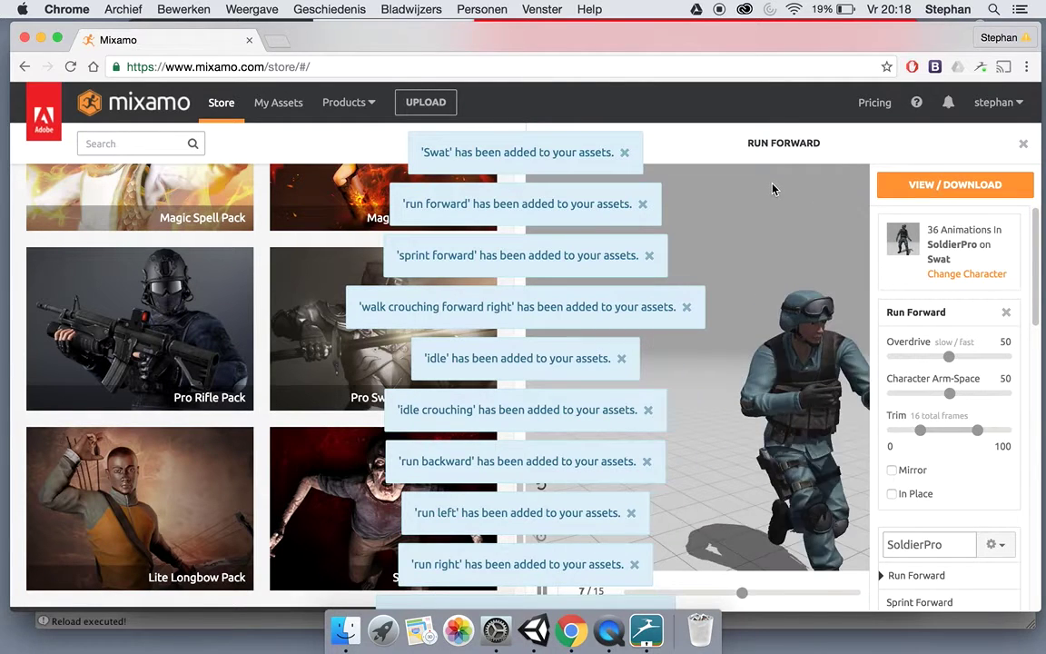
left_click(955, 188)
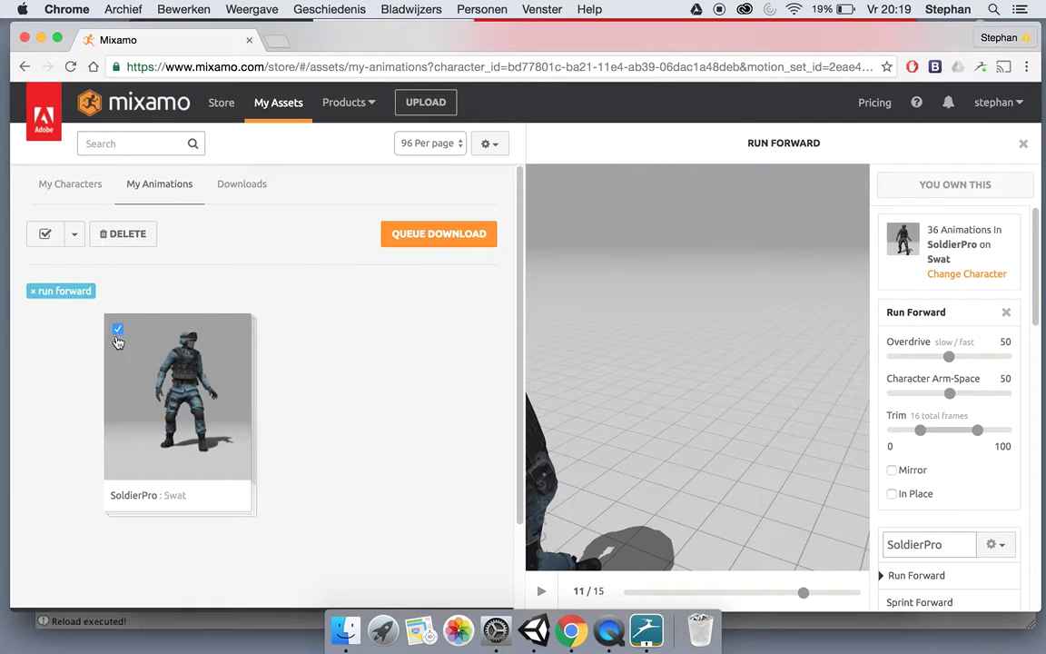
Step: Queue the SoldierPro pack for download in FBX (.fbx) format
left_click(429, 236)
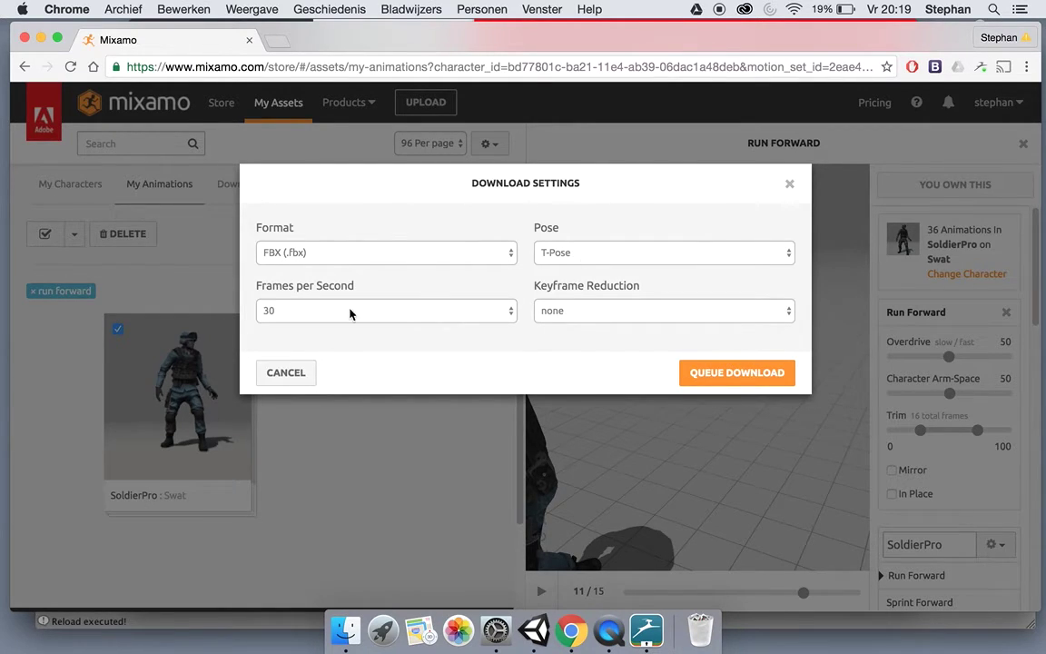
left_click(740, 374)
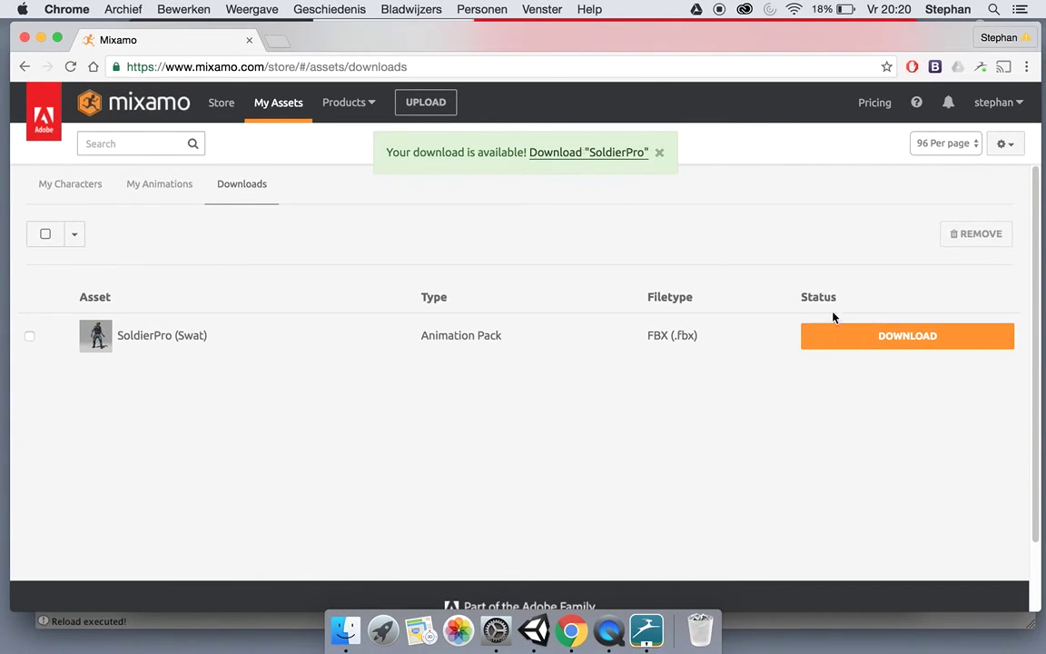
Step: Download the queued SoldierPro (Swat) pack as SoldierPro.zip
left_click(895, 350)
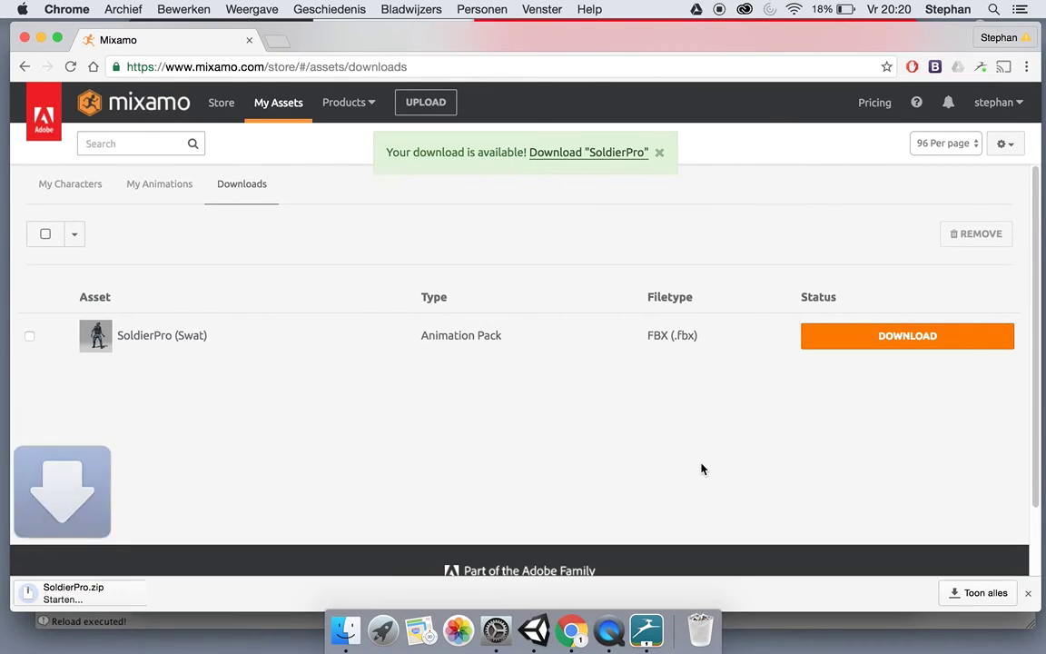